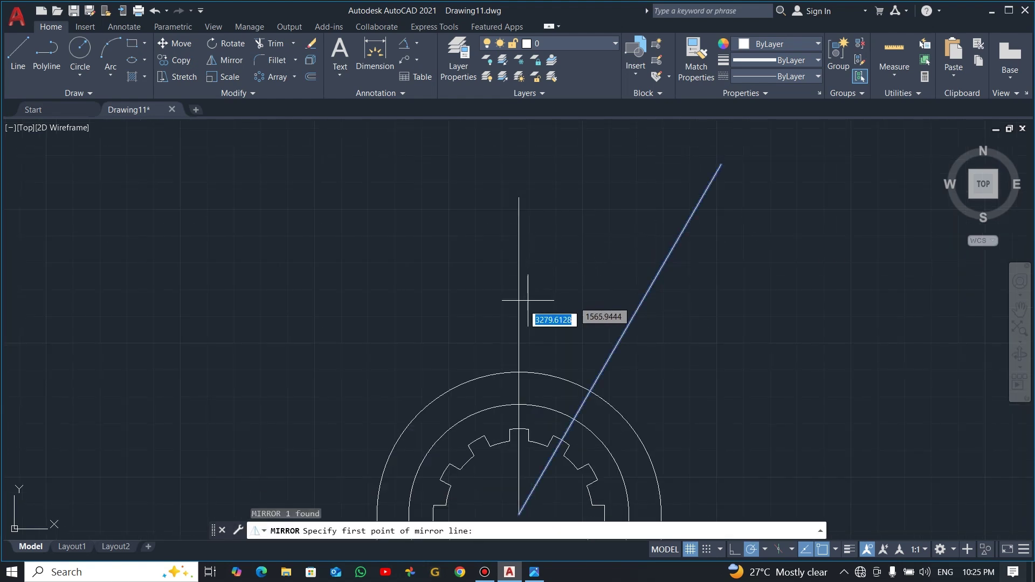
# - Mirror the slanted line about the vertical line, keeping the original, to form a symmetric V
pyautogui.click(518, 355)
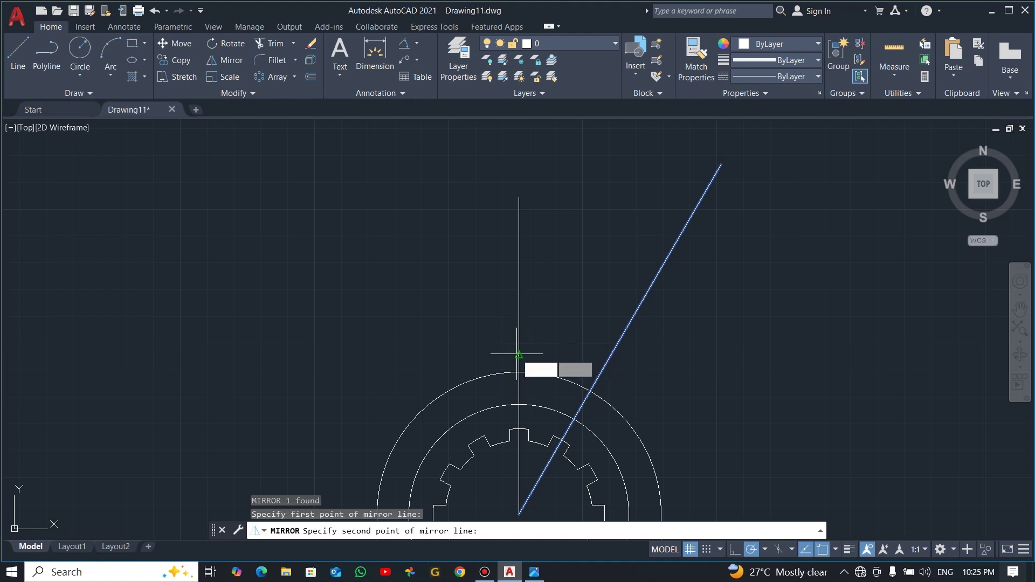
pyautogui.click(520, 293)
pyautogui.write('n')
pyautogui.press('Return')
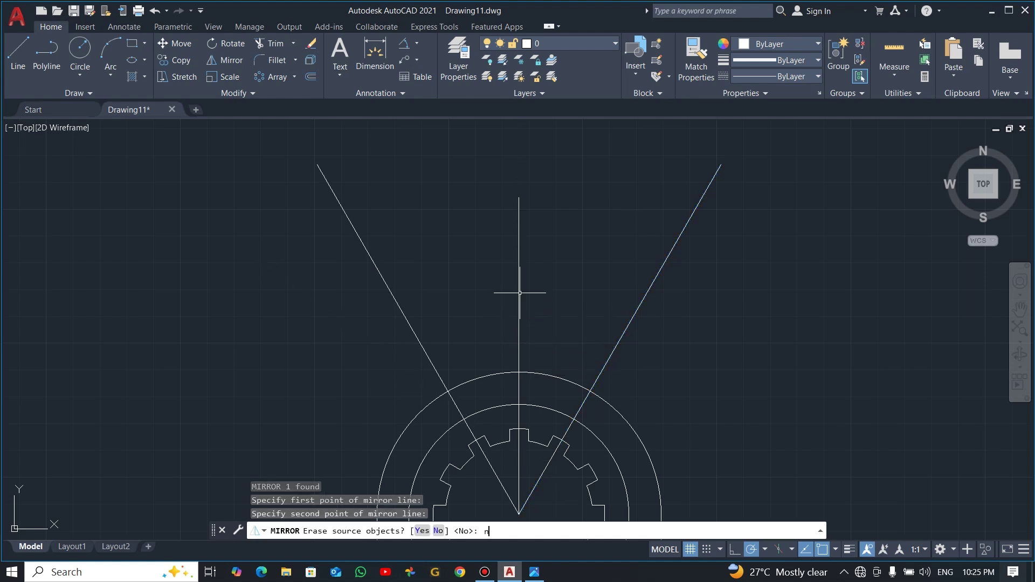
pyautogui.scroll(-3, 670, 370)
pyautogui.moveTo(712, 388); pyautogui.dragTo(665, 277, button='middle')
pyautogui.hotkey('alt', 'Tab')
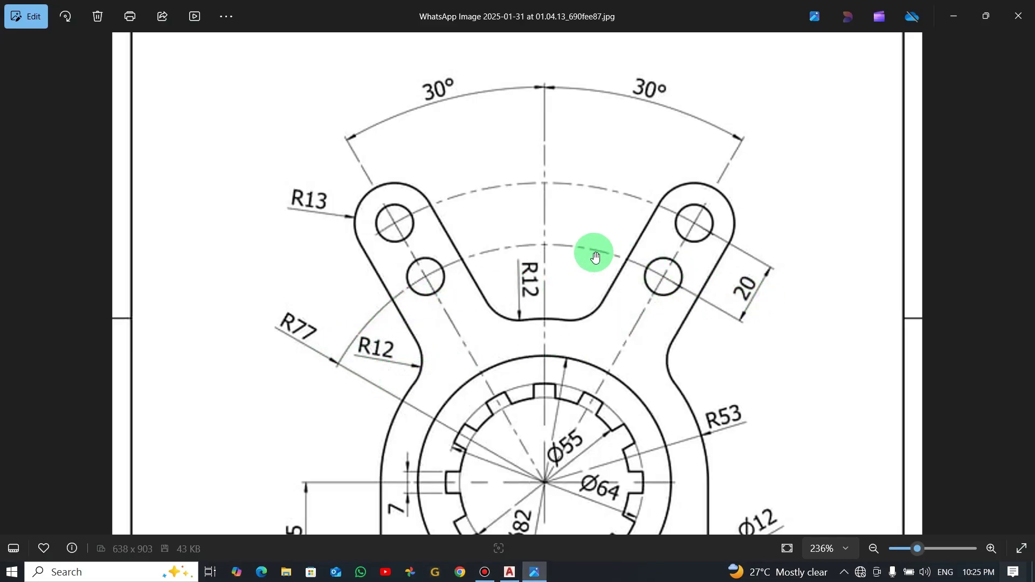
pyautogui.hotkey('alt', 'Tab')
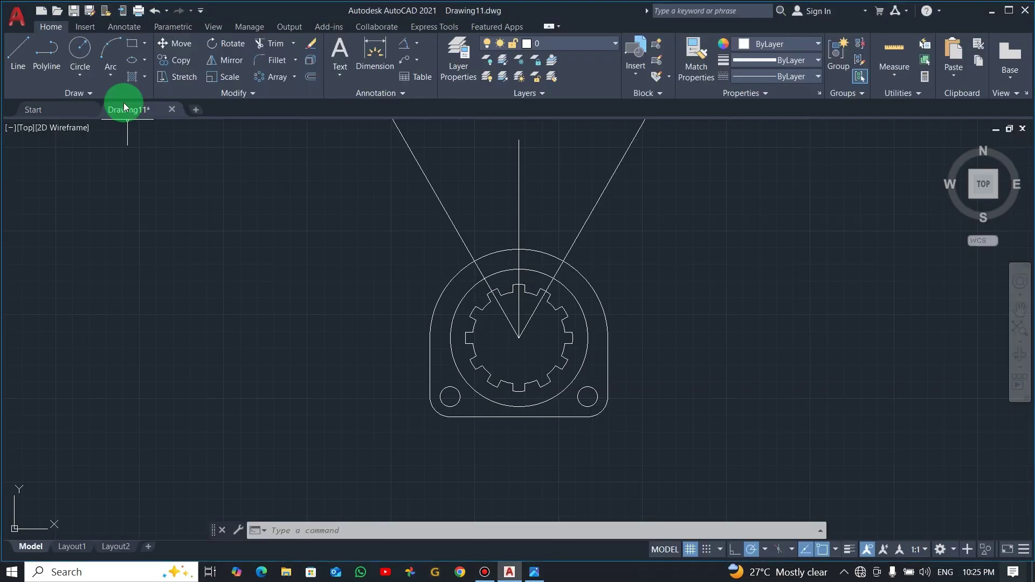
# - Draw a radius 77 circle centred on the splined bore
pyautogui.click(80, 49)
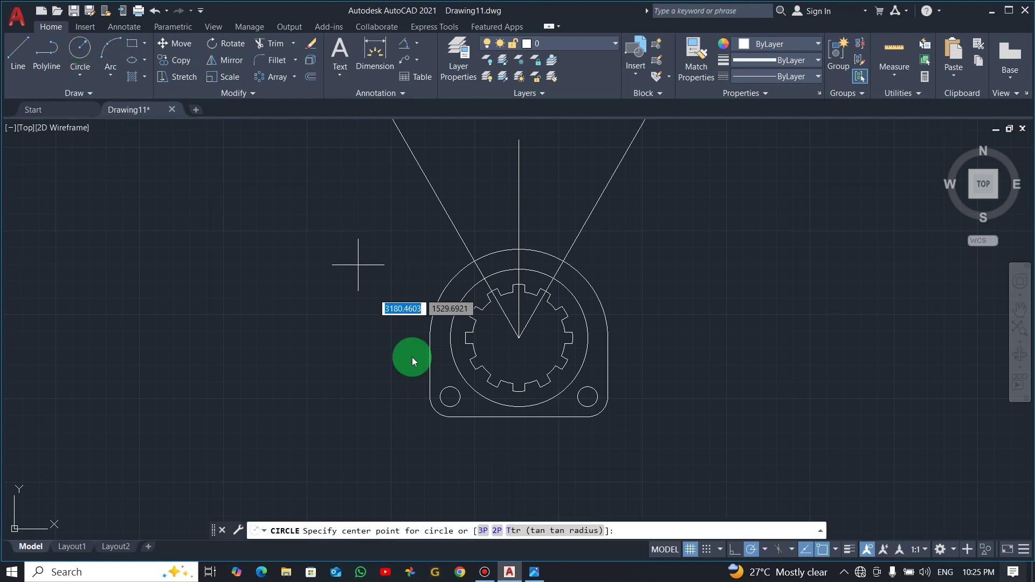
pyautogui.click(519, 338)
pyautogui.write('77')
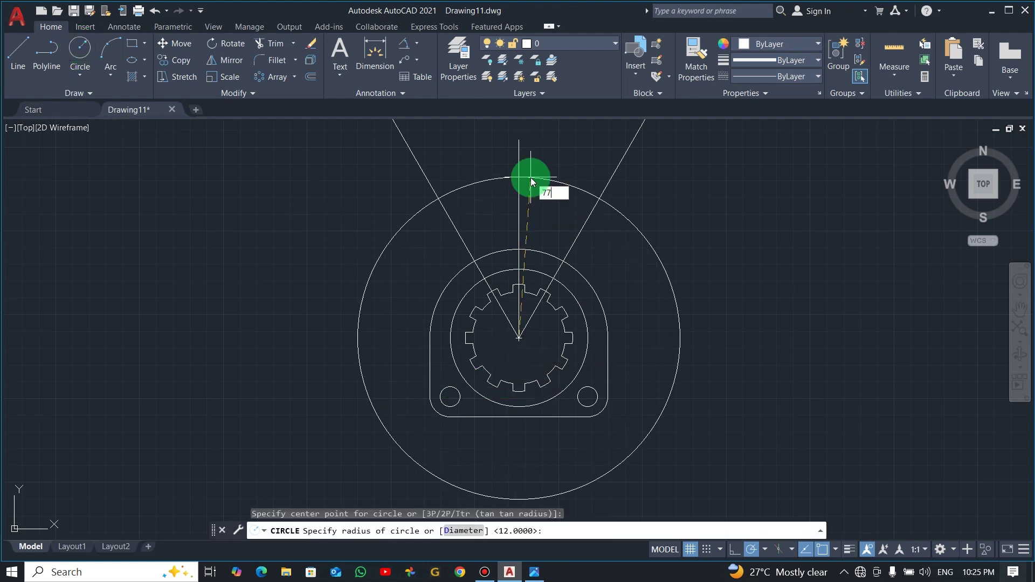
pyautogui.press('Return')
pyautogui.hotkey('alt', 'Tab')
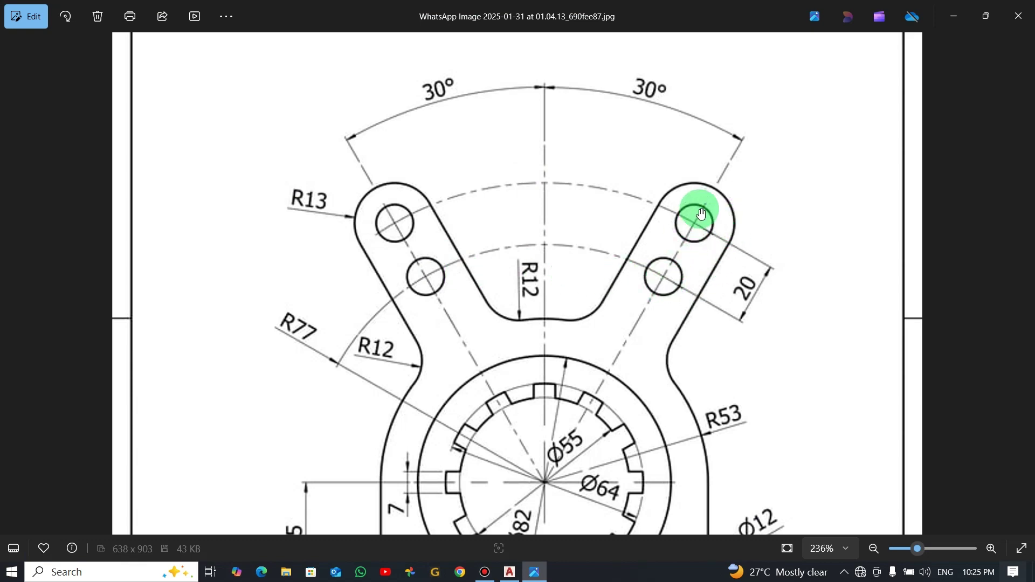
pyautogui.hotkey('alt', 'Tab')
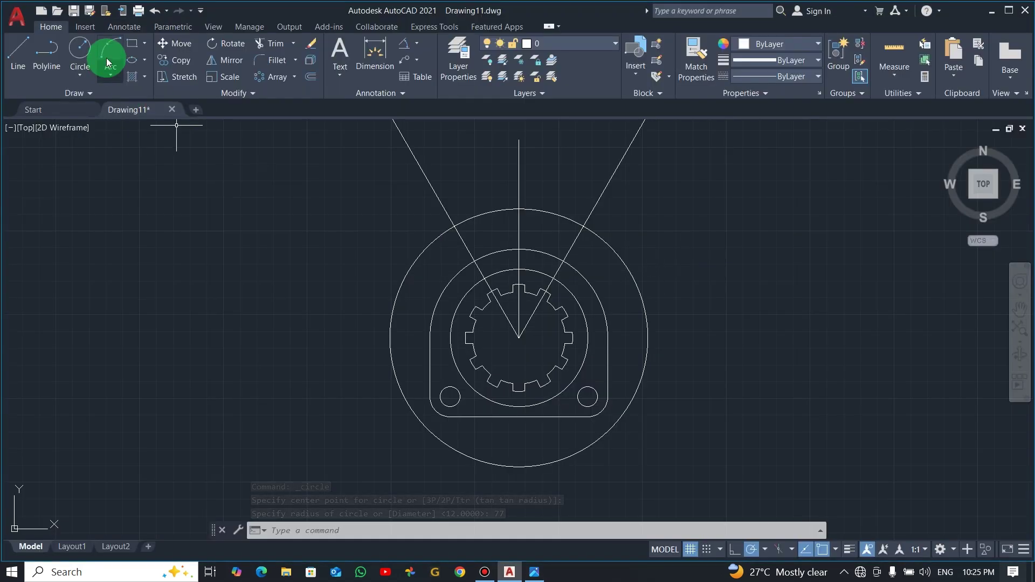
# - Add a concentric radius 97 circle around the same bore centre
pyautogui.click(79, 48)
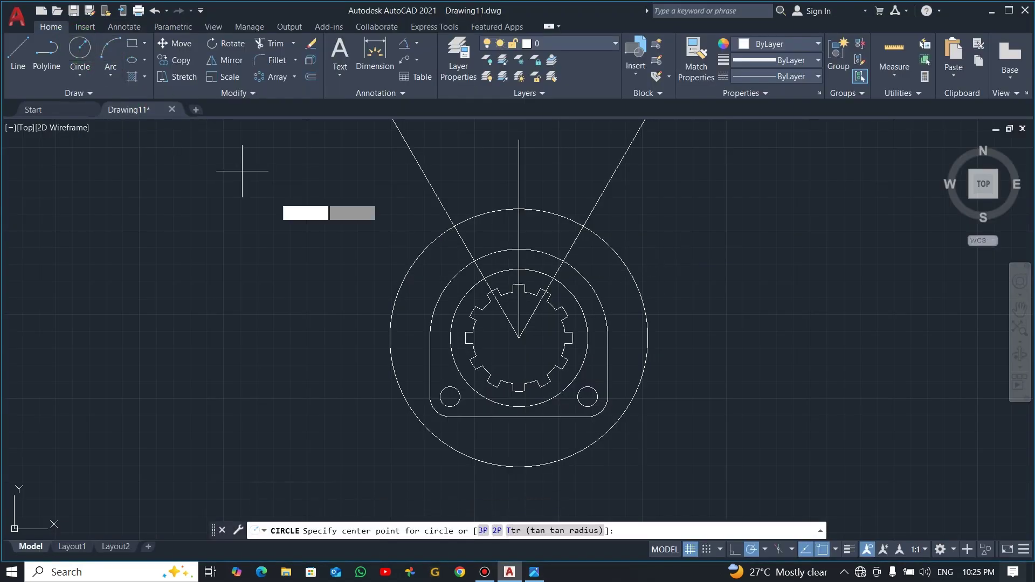
pyautogui.click(518, 338)
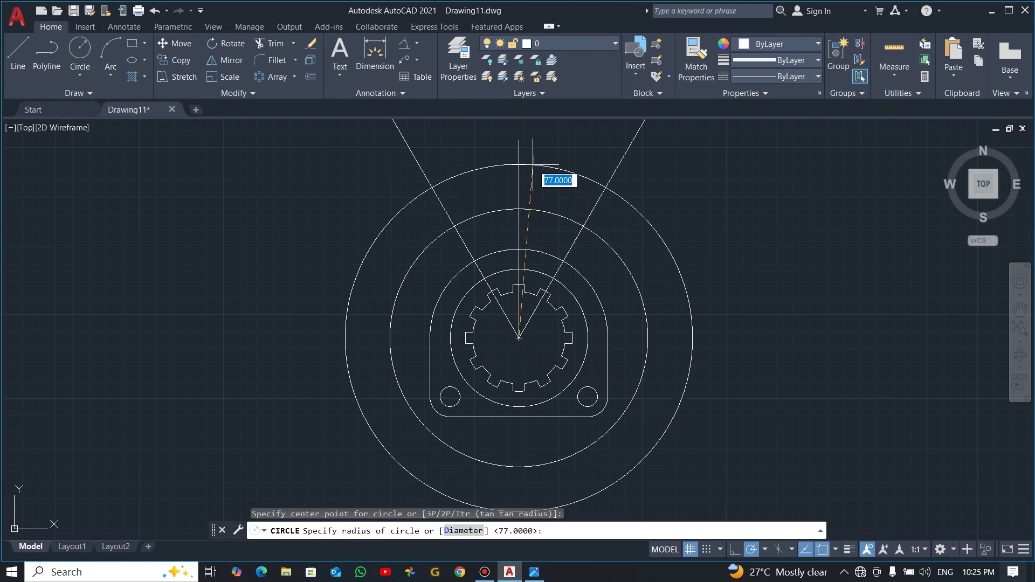
pyautogui.write('97')
pyautogui.press('Return')
pyautogui.hotkey('alt', 'Tab')
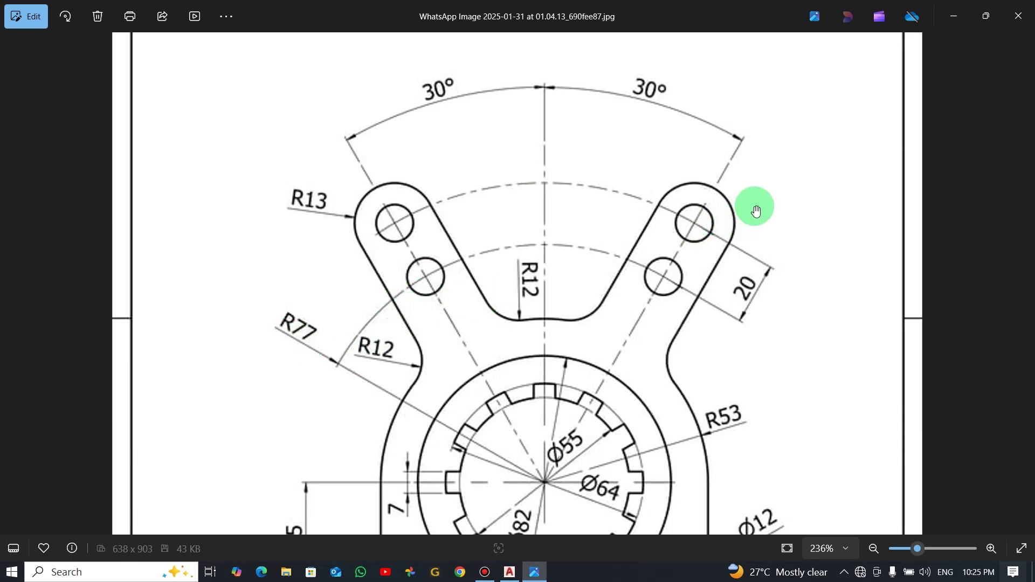
pyautogui.hotkey('alt', 'Tab')
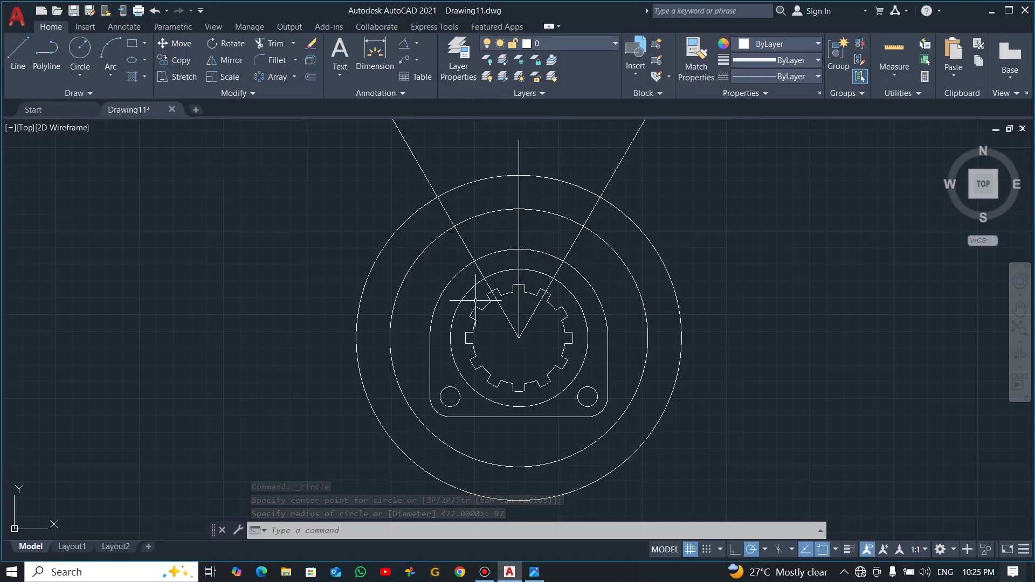
pyautogui.write('tr')
pyautogui.press('Return')
# - Fence-trim the lower parts of the R77 and R97 circles, leaving arcs between the slanted lines
pyautogui.click(358, 238)
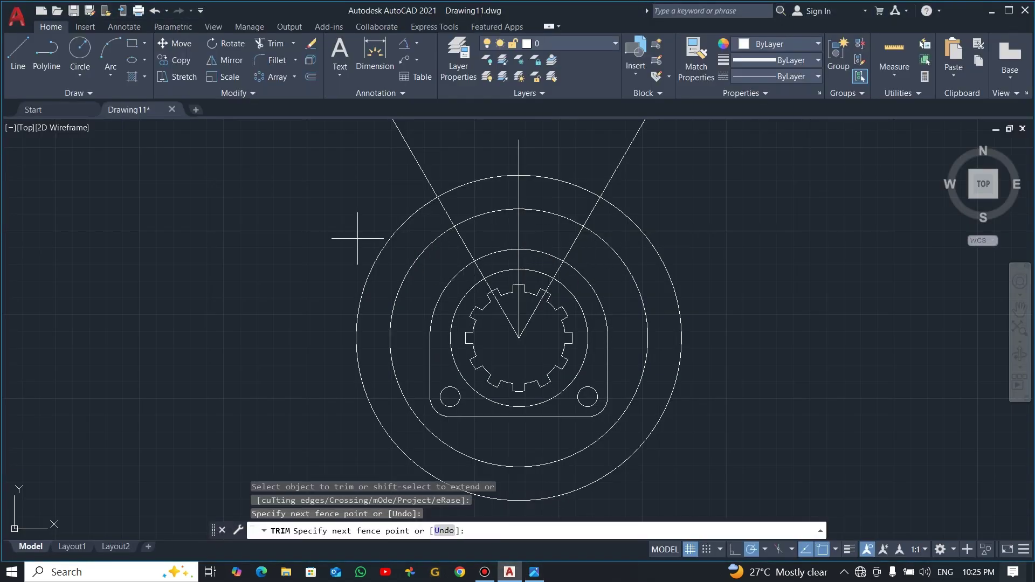
pyautogui.press('Return')
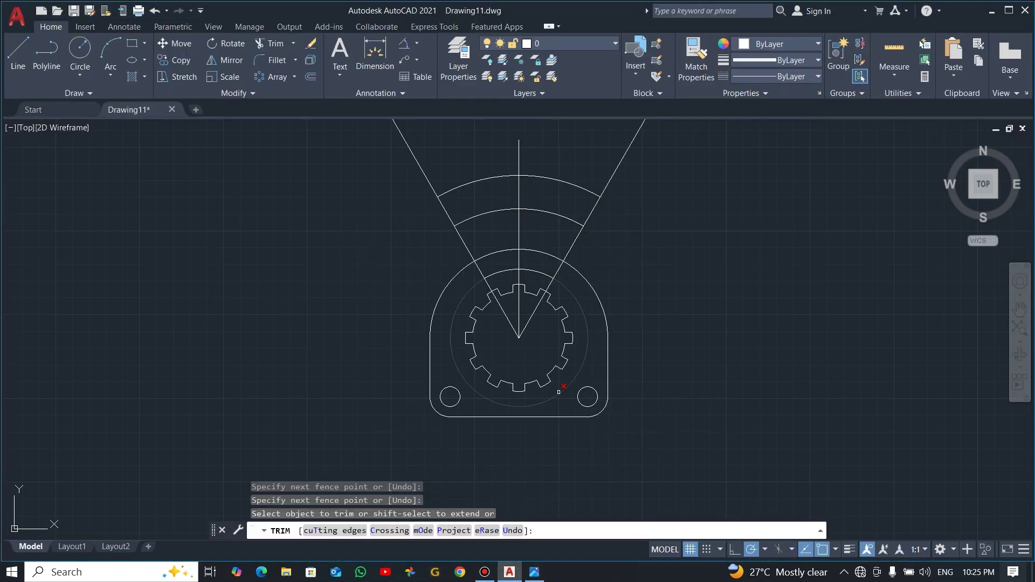
pyautogui.press('Escape')
pyautogui.hotkey('alt', 'Tab')
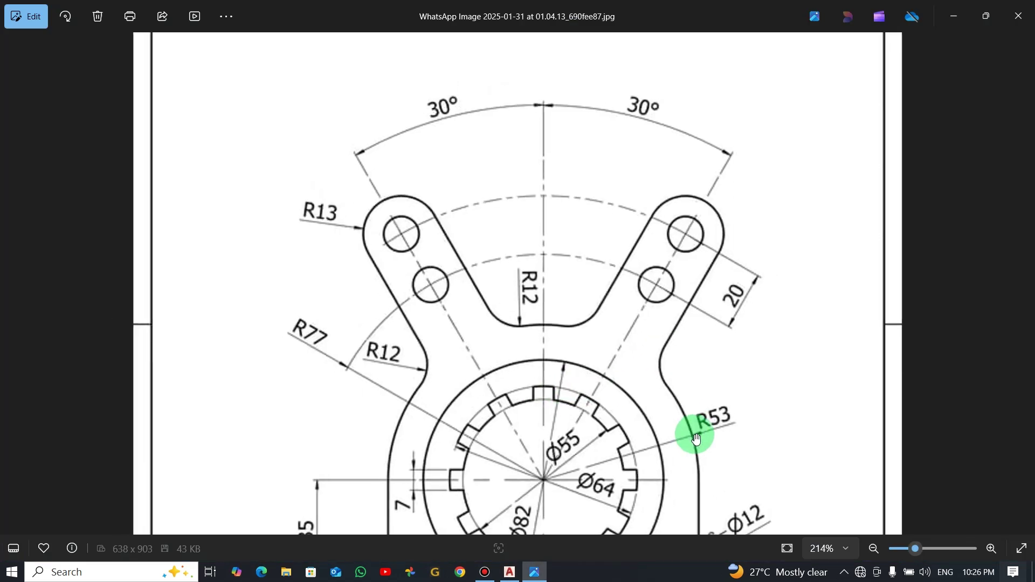
pyautogui.scroll(-3, 698, 410)
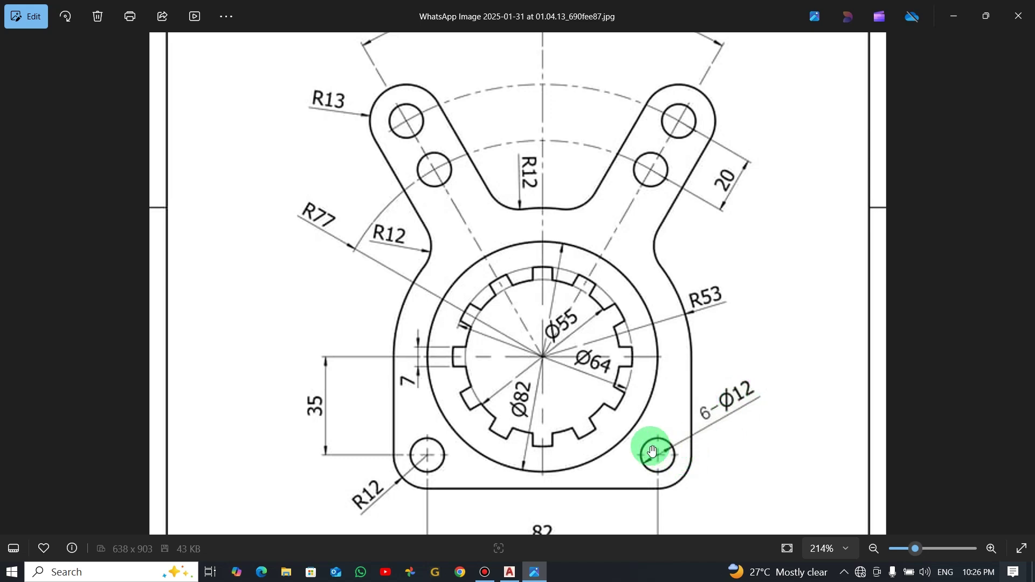
pyautogui.hotkey('alt', 'Tab')
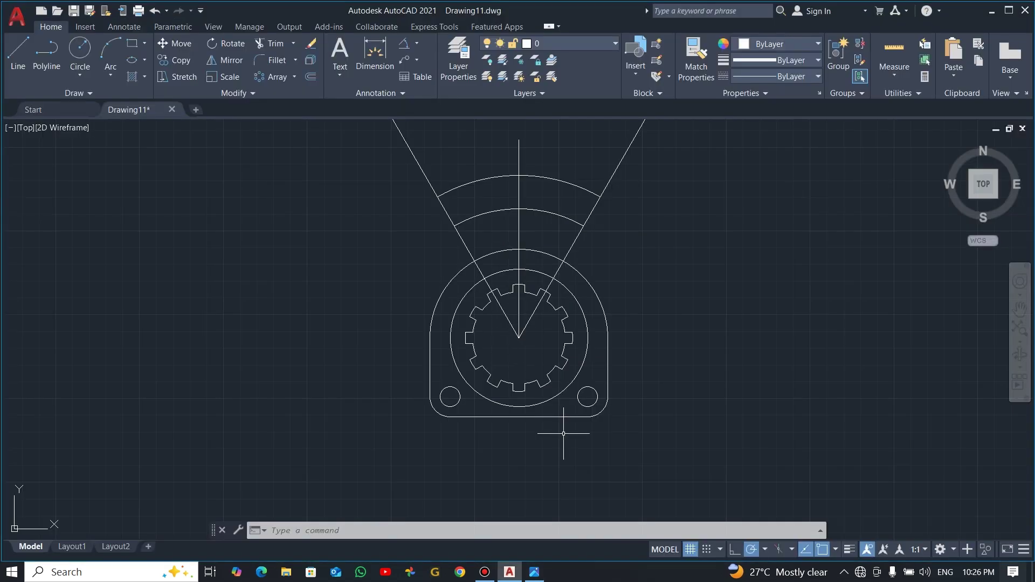
# - Copy the small bottom-right hole onto the two right line/arc intersections
pyautogui.write('co')
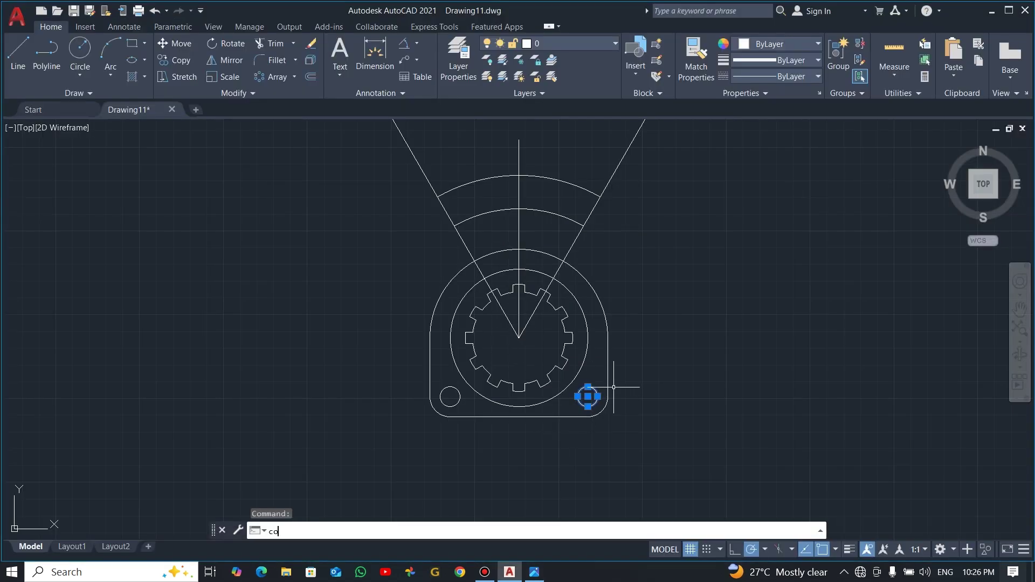
pyautogui.press('Return')
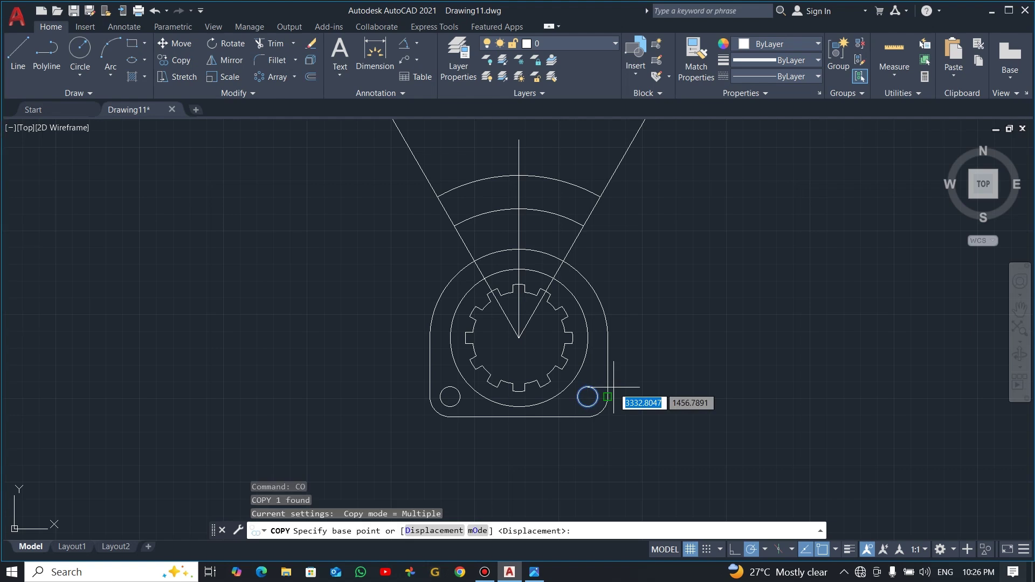
pyautogui.click(588, 397)
pyautogui.scroll(4, 590, 255)
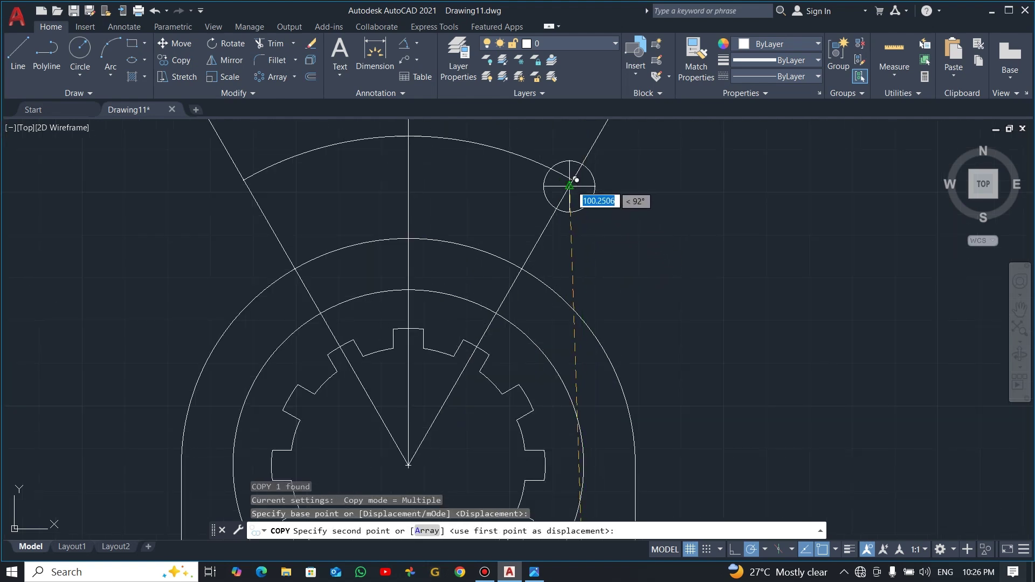
pyautogui.scroll(4, 572, 179)
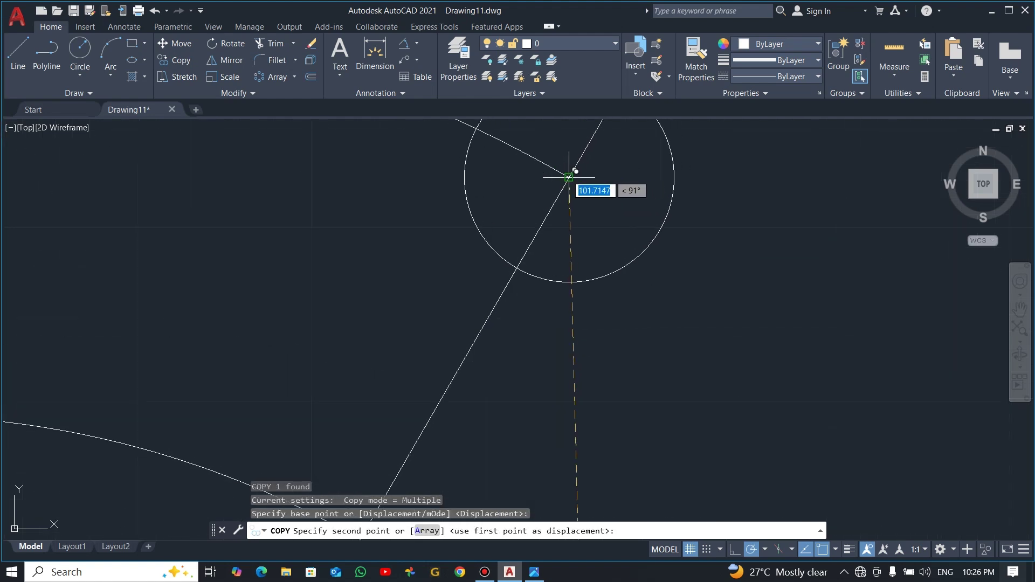
pyautogui.click(573, 181)
pyautogui.scroll(-4, 564, 169)
pyautogui.scroll(-3, 562, 170)
pyautogui.scroll(2, 574, 173)
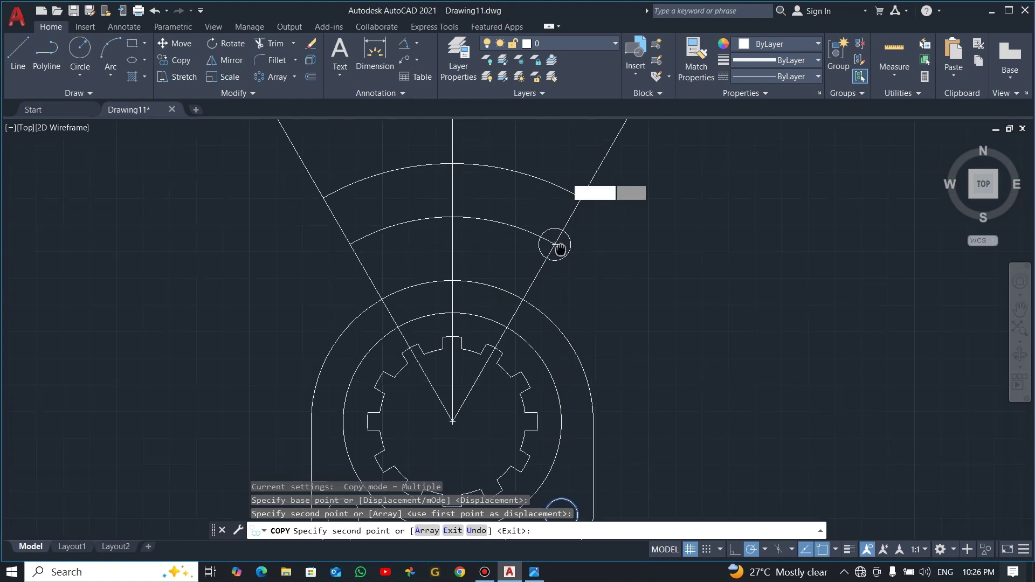
pyautogui.click(575, 222)
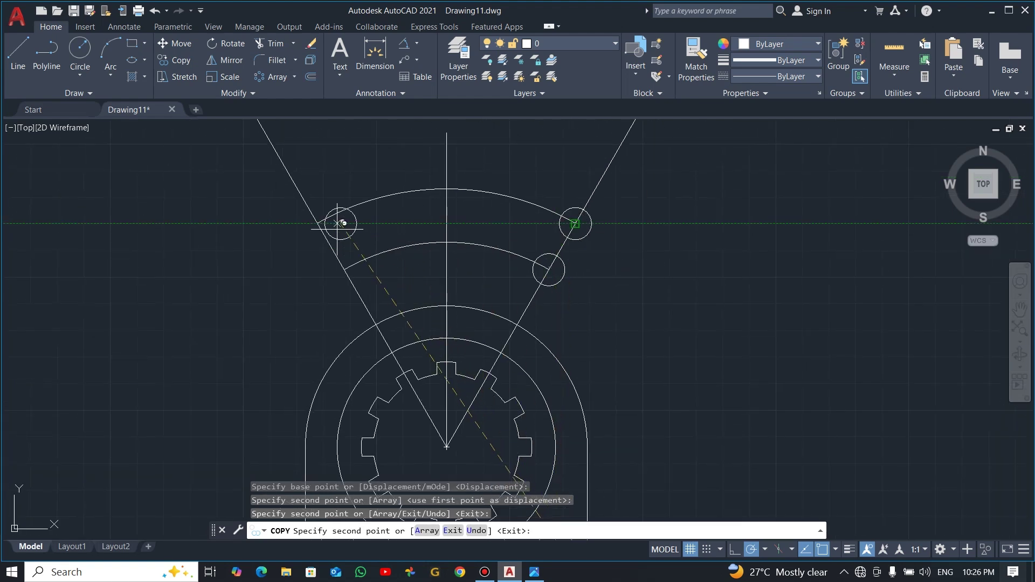
# - Place two more hole copies at the upper-left and lower-left intersections
pyautogui.click(318, 223)
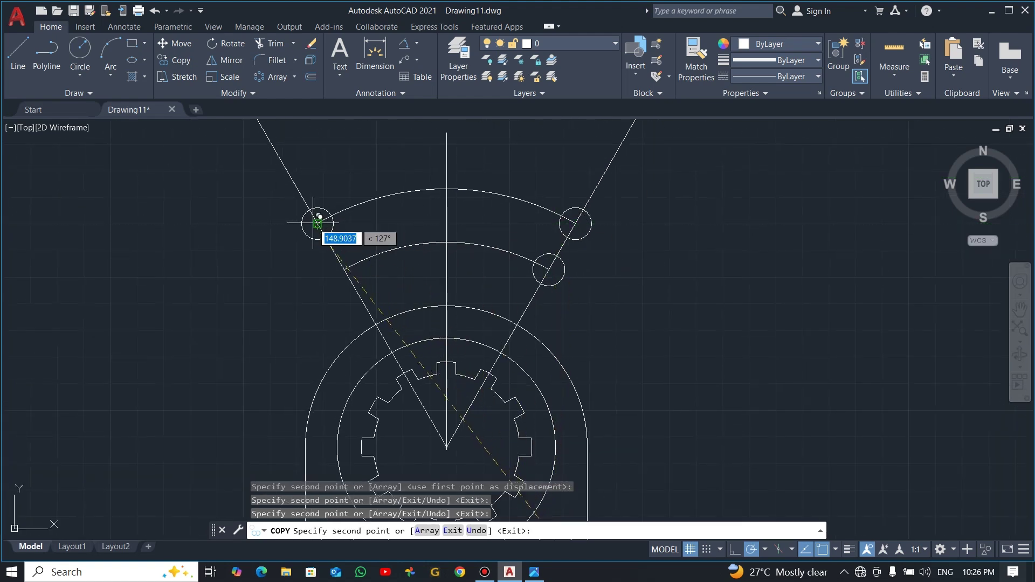
pyautogui.click(344, 270)
pyautogui.press('Escape')
pyautogui.hotkey('alt', 'Tab')
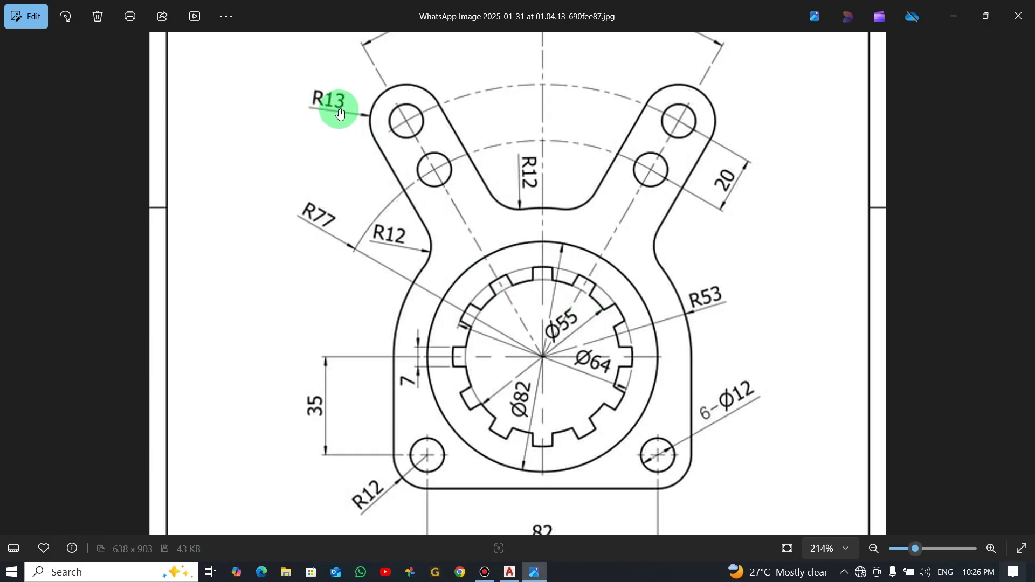
pyautogui.hotkey('alt', 'Tab')
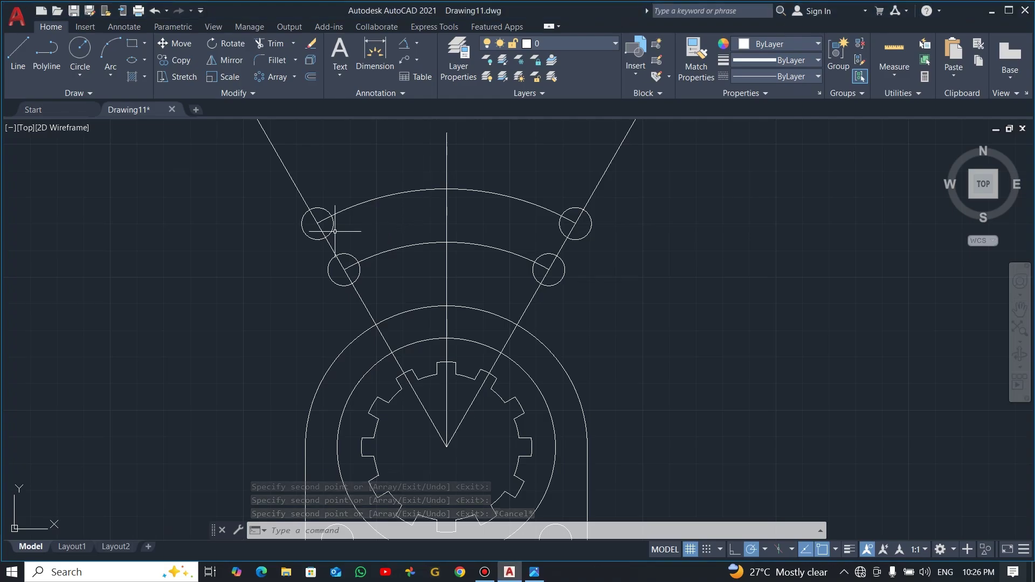
# - Draw a radius 13 circle around the upper-left hole
pyautogui.click(87, 50)
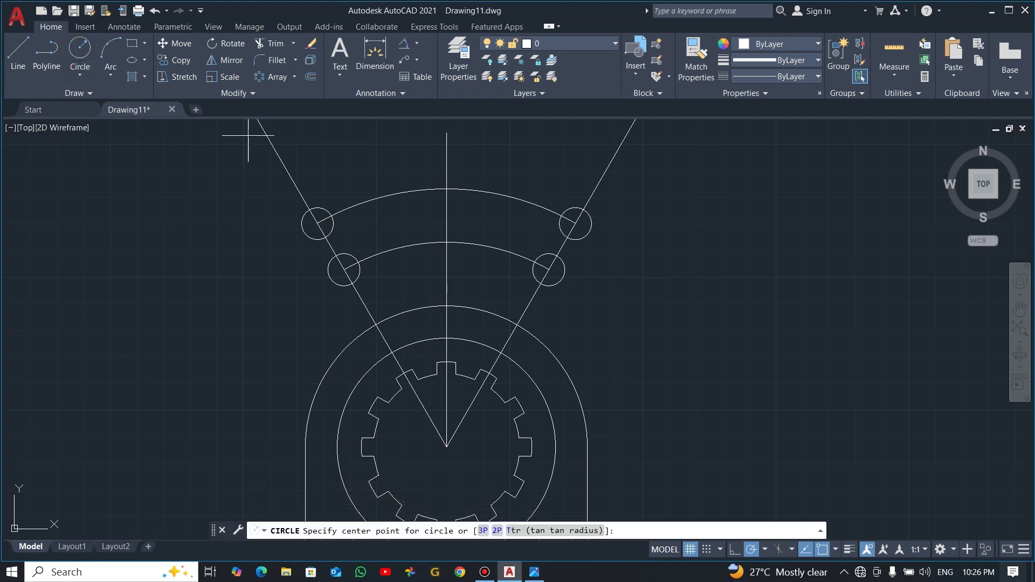
pyautogui.click(317, 223)
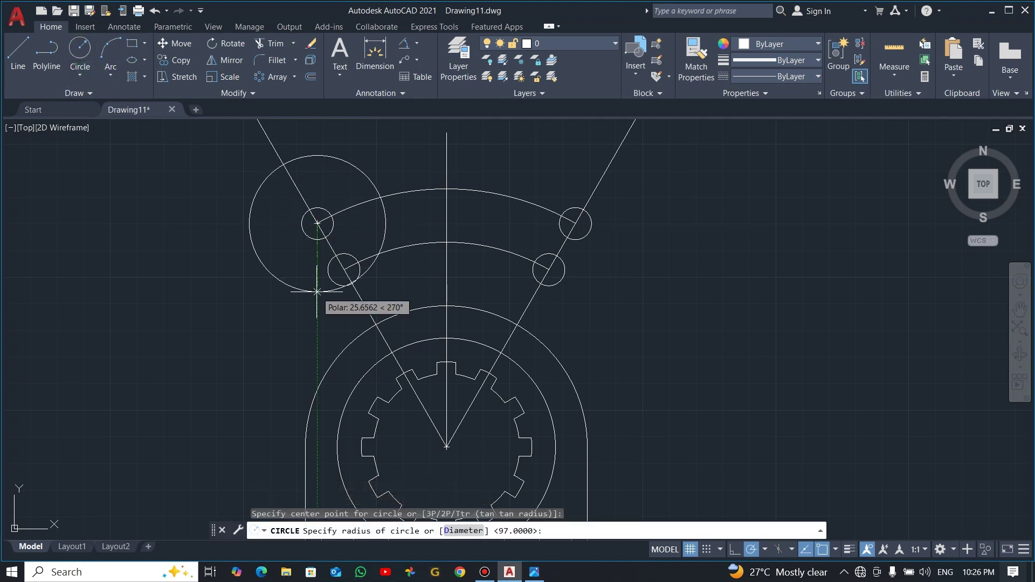
pyautogui.write('13')
pyautogui.press('Return')
pyautogui.press('Escape')
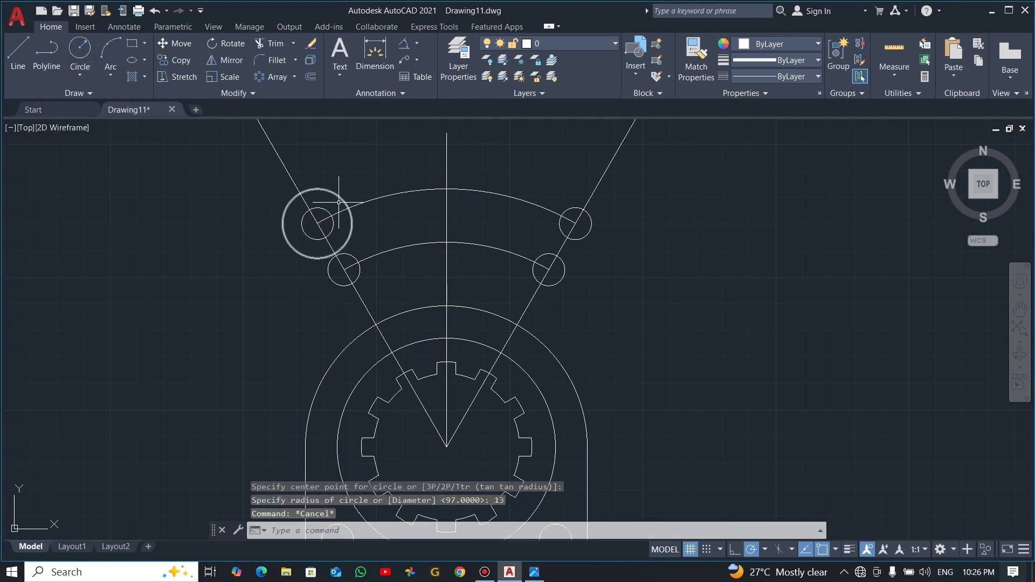
# - Copy the radius 13 circle onto the upper-right hole centre
pyautogui.click(341, 197)
pyautogui.write('co')
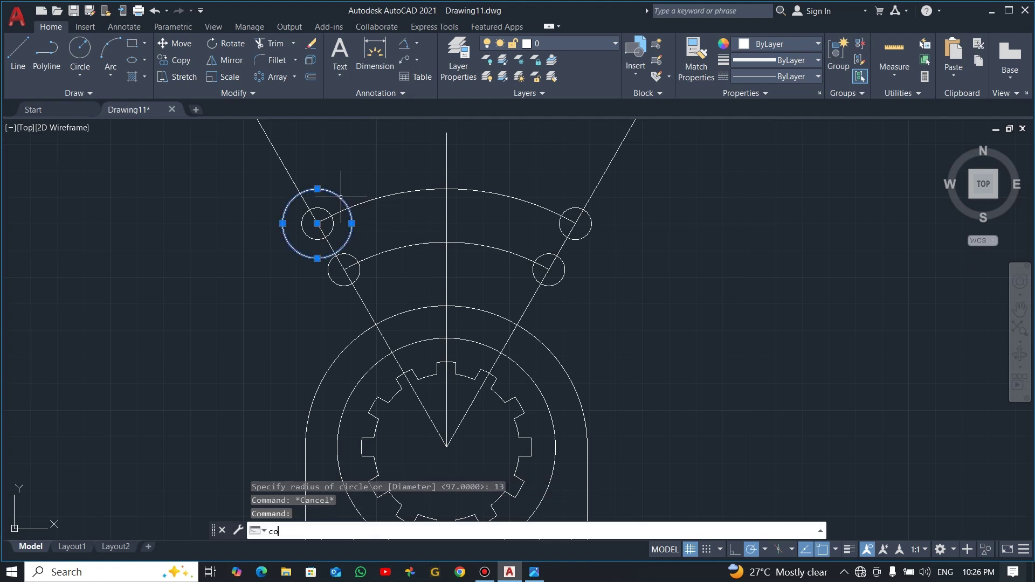
pyautogui.press('Return')
pyautogui.click(318, 224)
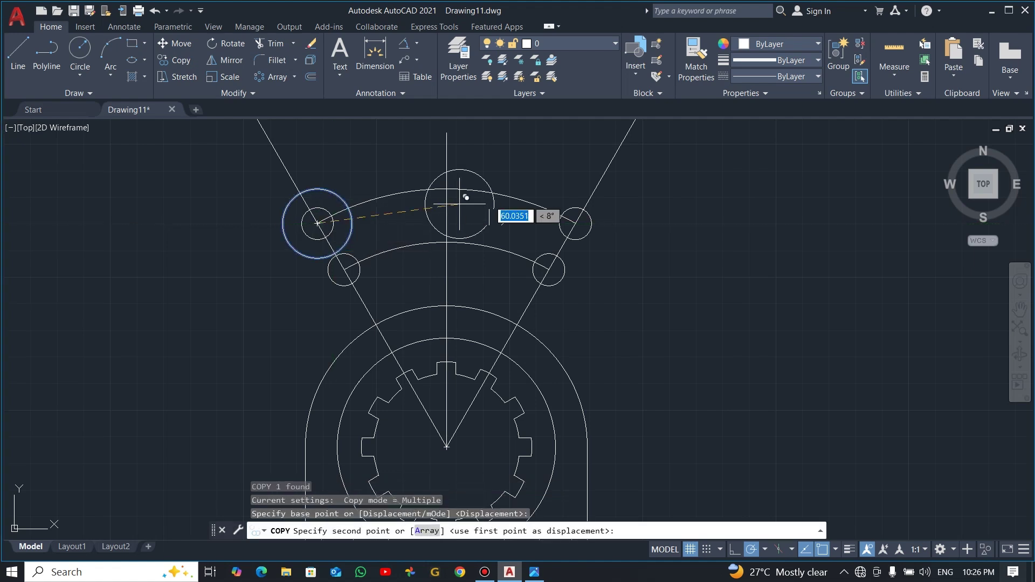
pyautogui.click(575, 224)
pyautogui.press('Escape')
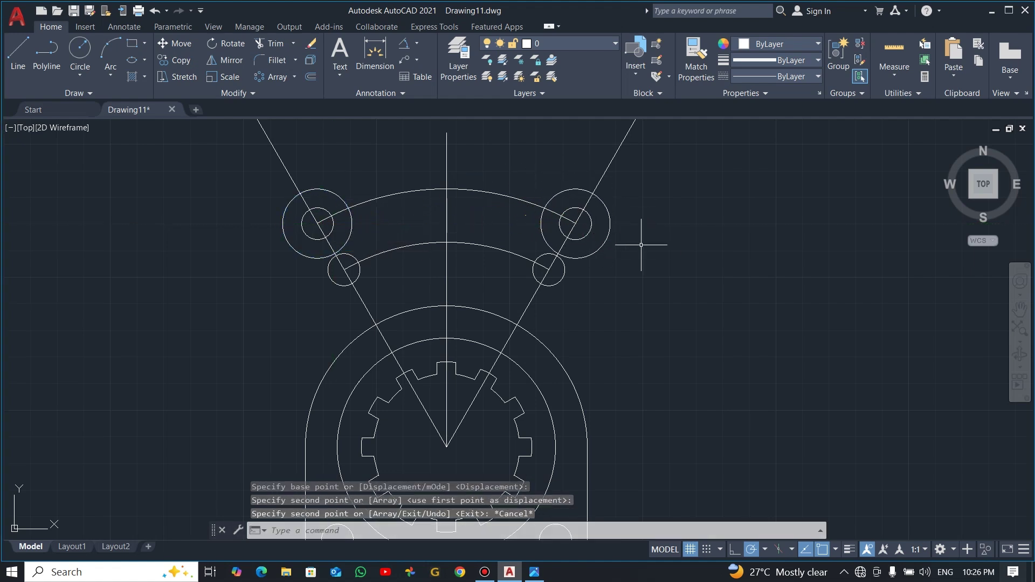
# - Trim both slanted lines where they extend above the upper circles
pyautogui.write('tr')
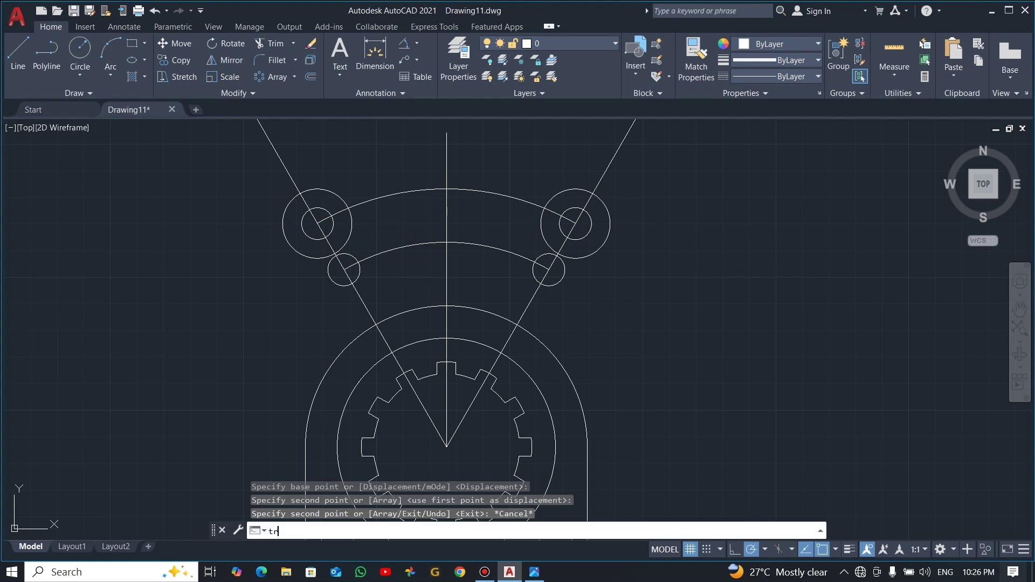
pyautogui.press('Return')
pyautogui.click(658, 167)
pyautogui.click(596, 157)
pyautogui.press('Return')
pyautogui.moveTo(305, 153); pyautogui.dragTo(231, 186)
pyautogui.press('Escape')
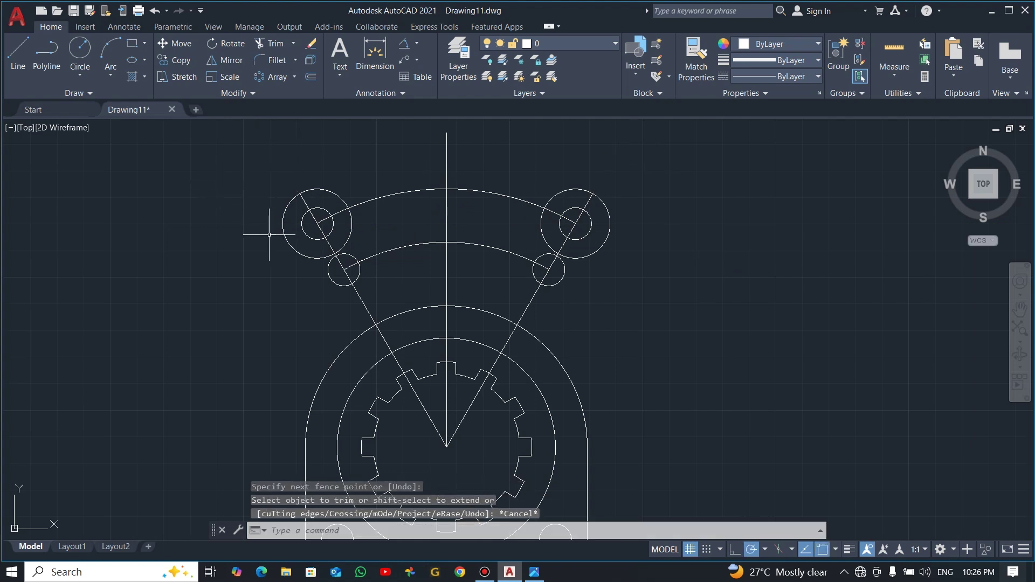
# - Compare the drawing against the reference image and launch Offset awaiting a distance
pyautogui.hotkey('alt', 'Tab')
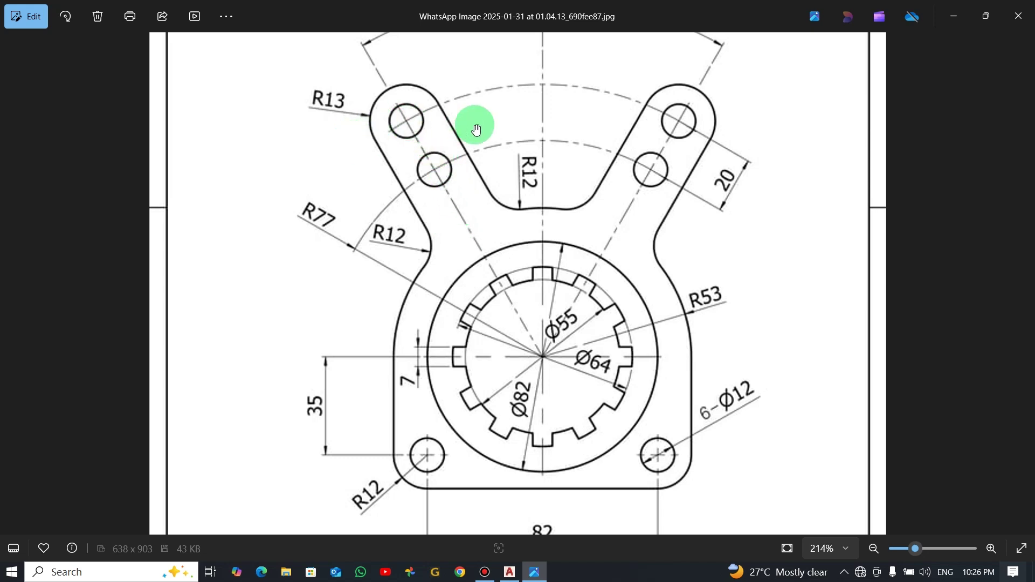
pyautogui.hotkey('alt', 'Tab')
pyautogui.press('Escape')
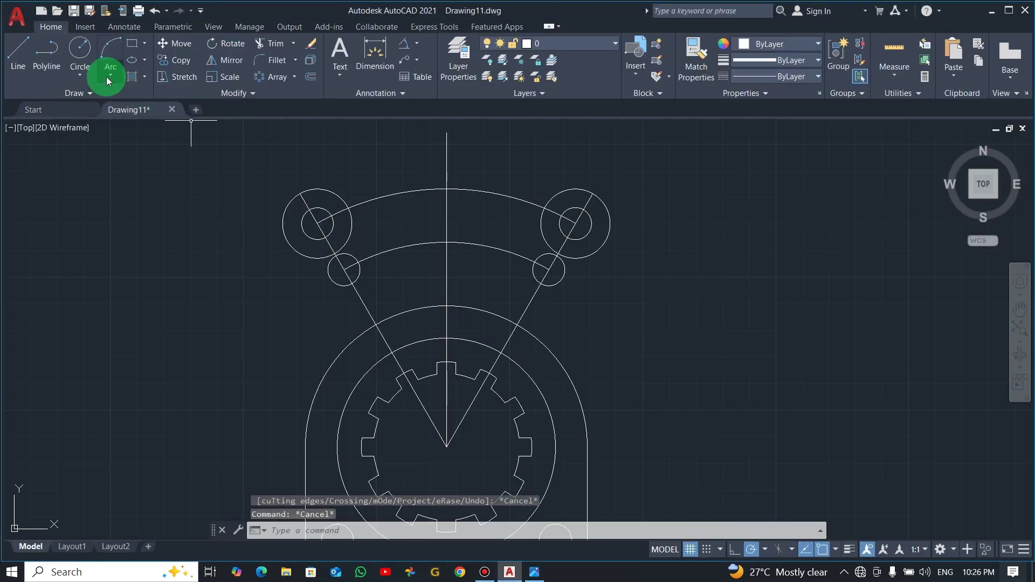
pyautogui.click(311, 76)
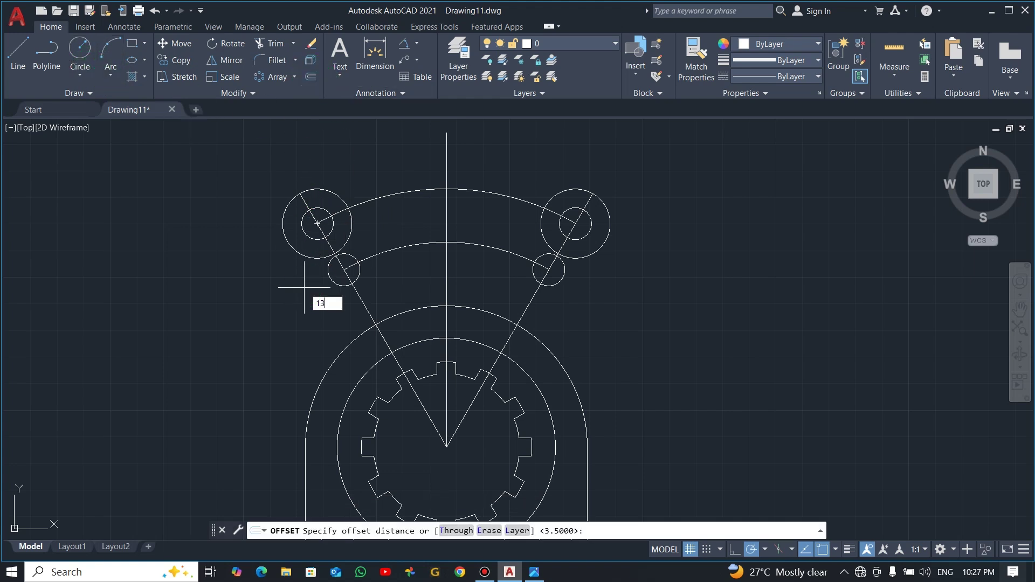
# - Offset the left slanted line 13 units to both sides
pyautogui.press('Return')
pyautogui.click(363, 300)
pyautogui.click(313, 320)
pyautogui.click(361, 303)
pyautogui.click(401, 283)
# - Offset the right slanted line 13 units to both sides
pyautogui.click(537, 291)
pyautogui.click(601, 319)
pyautogui.click(534, 299)
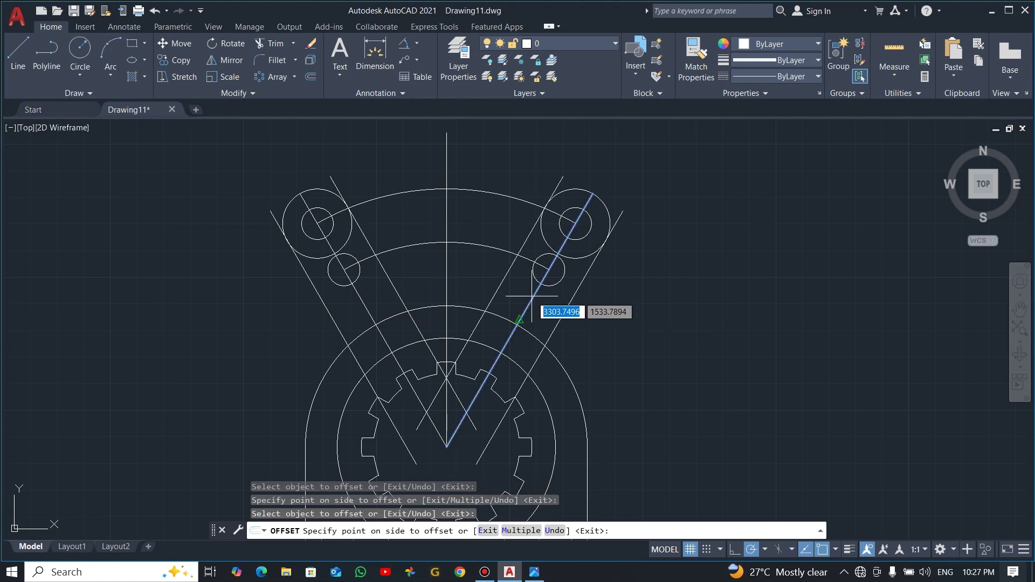
pyautogui.click(496, 274)
pyautogui.write('tr')
pyautogui.press('Return')
pyautogui.click(557, 184)
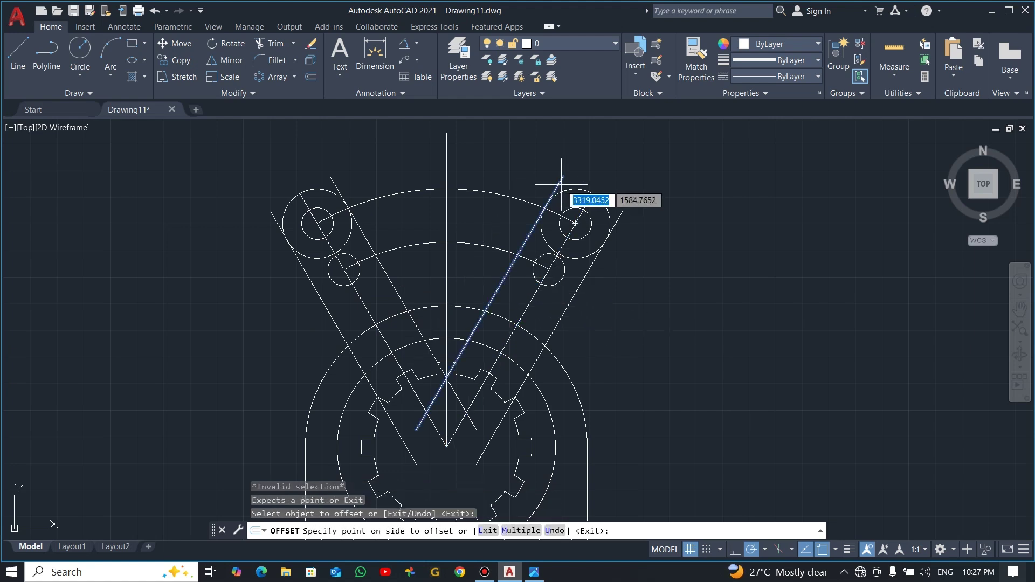
pyautogui.press('Escape')
# - Trim the right arm line at the upper-right circle
pyautogui.write('tr')
pyautogui.press('Return')
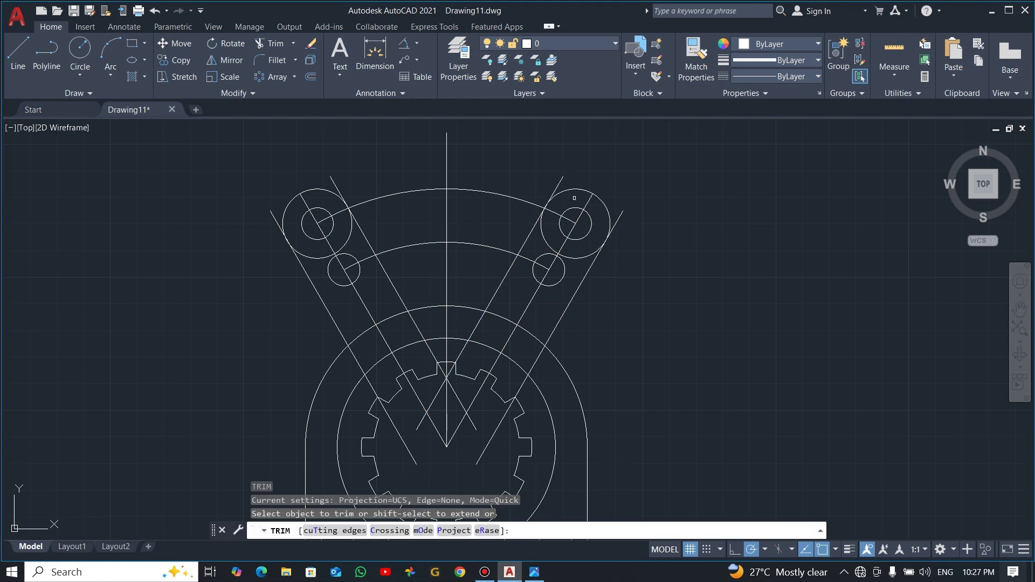
pyautogui.click(579, 191)
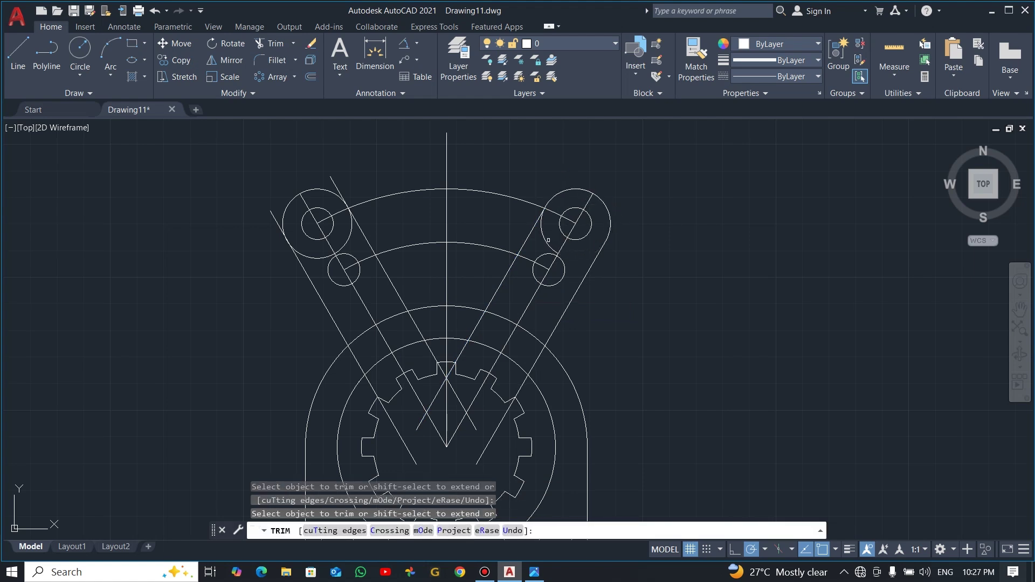
pyautogui.press('Escape')
# - Crossing-select the two arcs through the holes and delete them
pyautogui.click(521, 180)
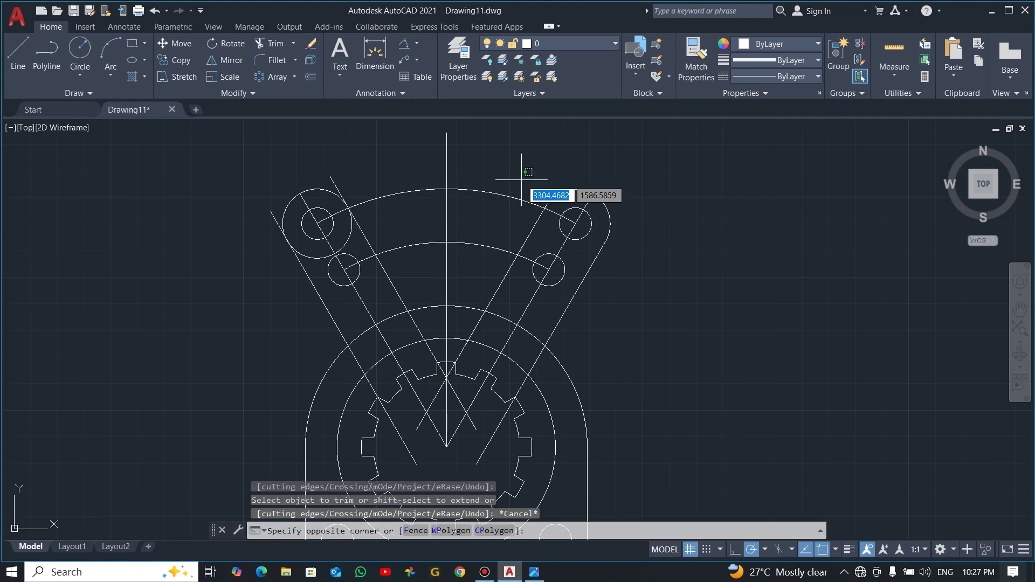
pyautogui.click(474, 248)
pyautogui.press('Escape')
pyautogui.click(474, 162)
pyautogui.click(460, 276)
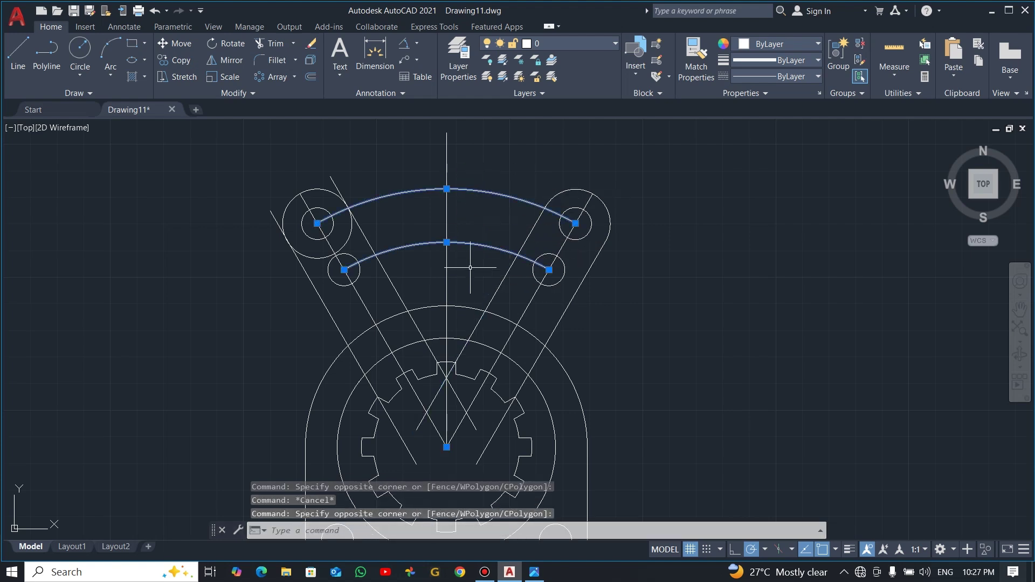
pyautogui.press('Delete')
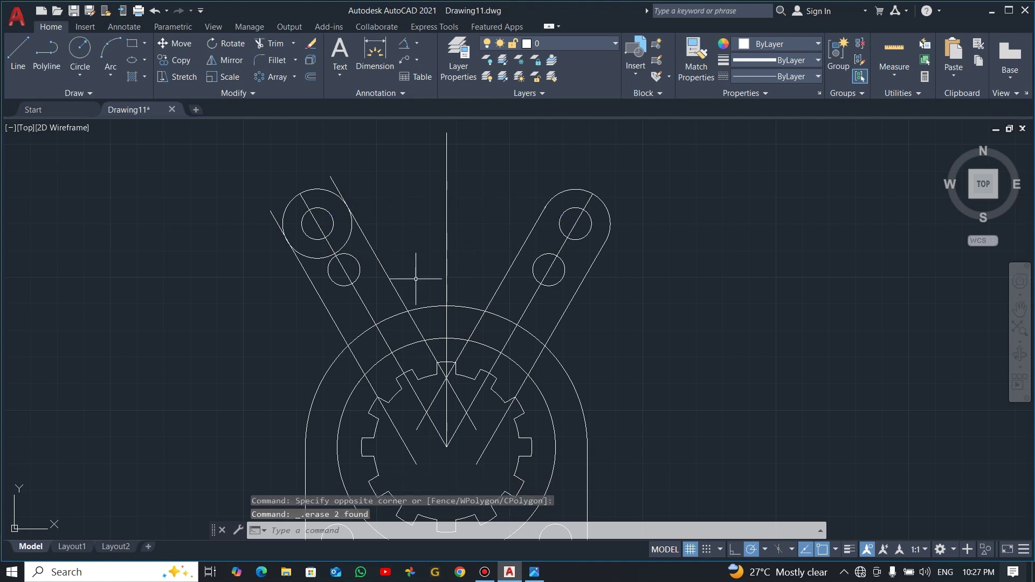
# - Trim the left arm line at its circle and fence-trim arm lines inside the outer circle
pyautogui.write('tr')
pyautogui.press('Return')
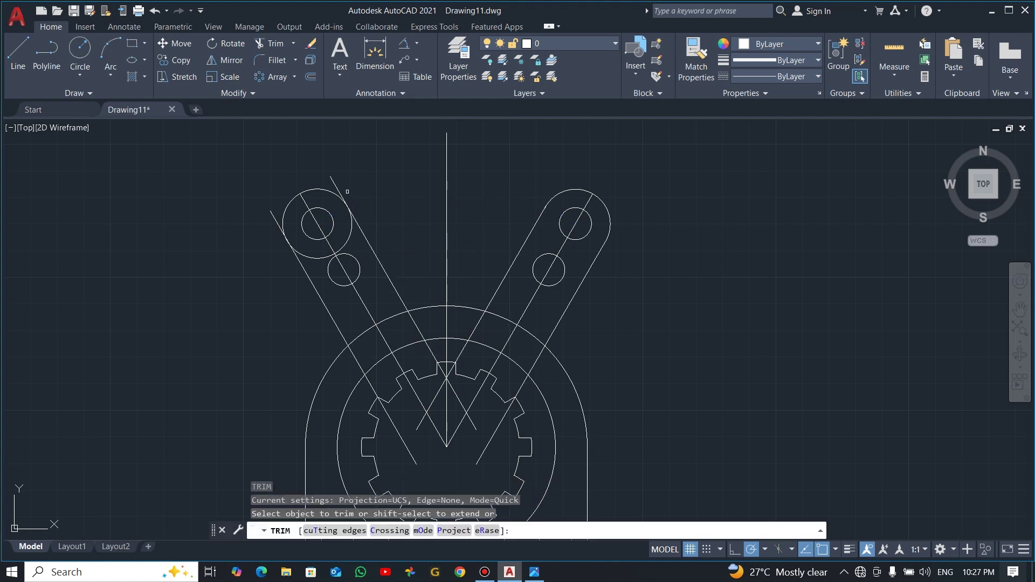
pyautogui.click(286, 205)
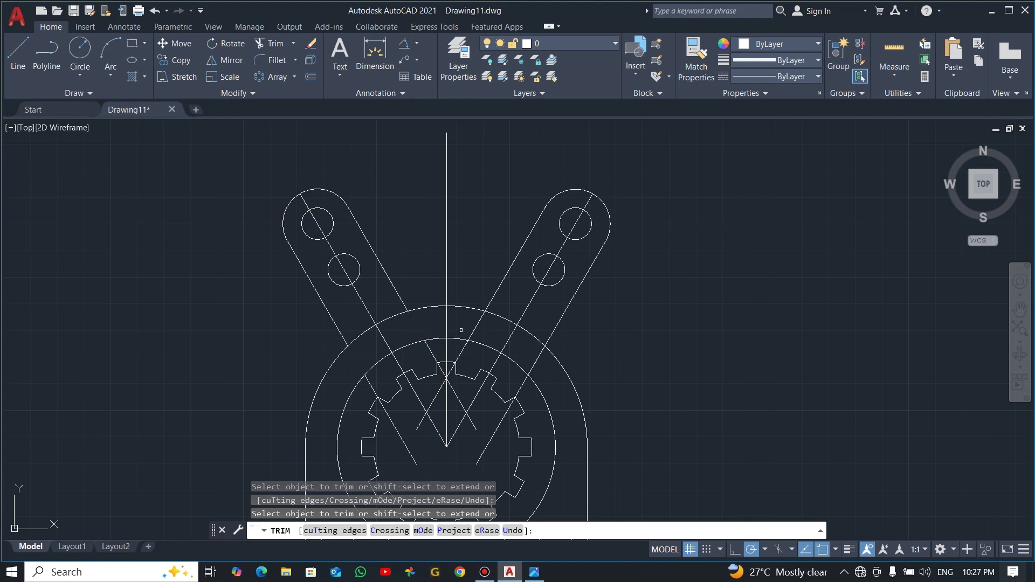
pyautogui.moveTo(461, 330); pyautogui.dragTo(490, 326)
pyautogui.moveTo(541, 364); pyautogui.dragTo(540, 364)
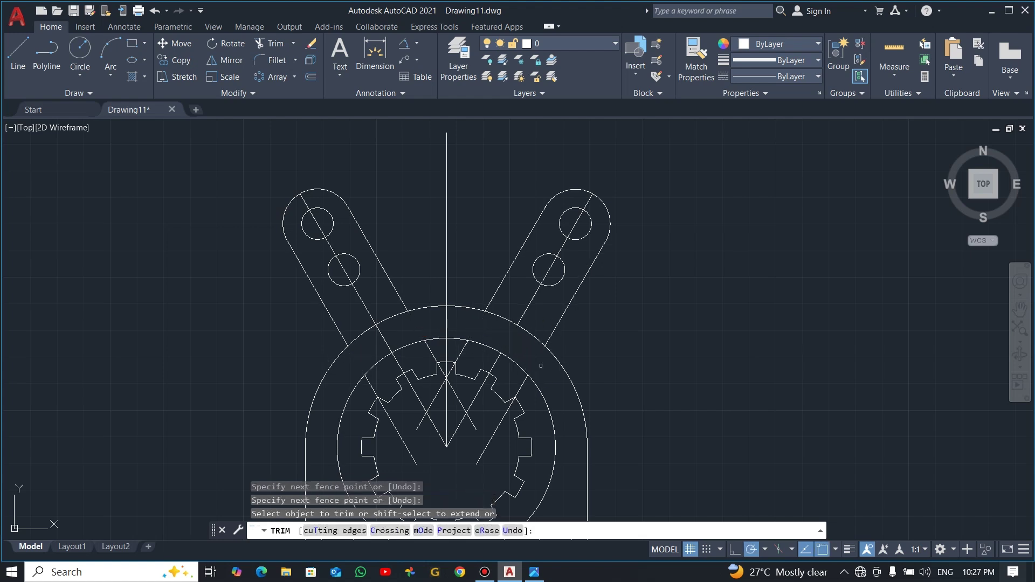
pyautogui.press('Escape')
# - Select the five stray lines crossing the bore and delete them
pyautogui.click(432, 353)
pyautogui.click(460, 355)
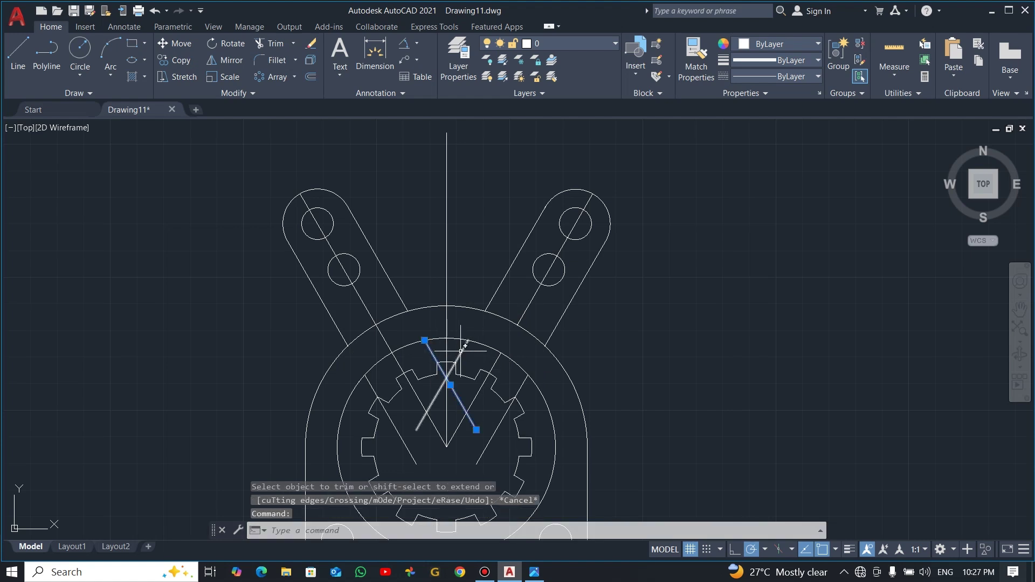
pyautogui.click(496, 360)
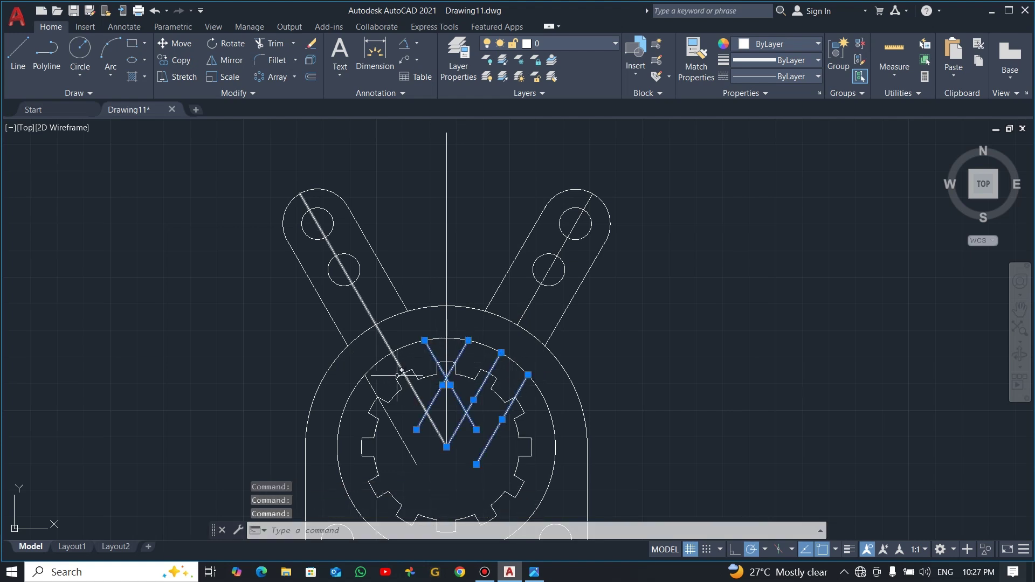
pyautogui.click(379, 379)
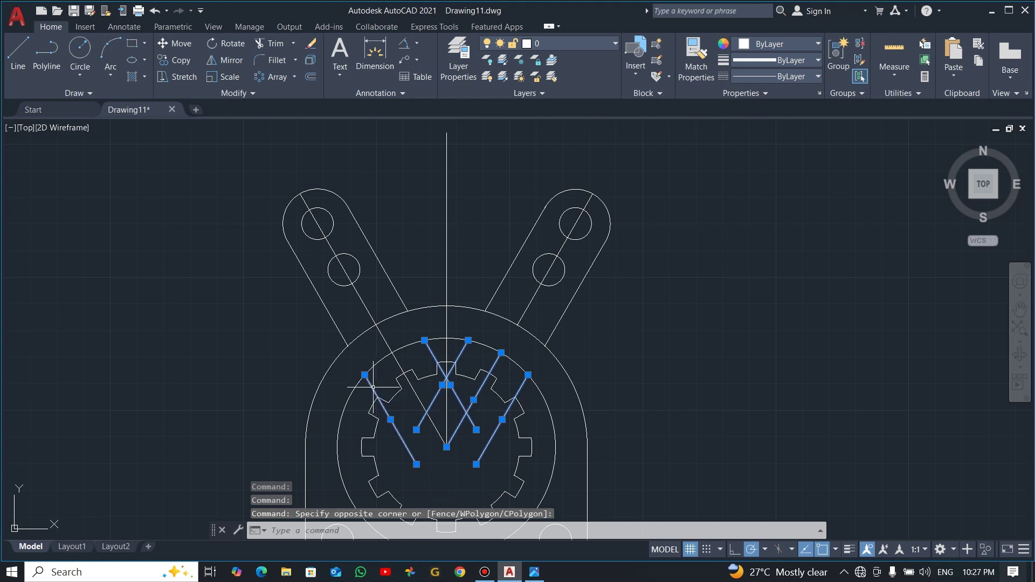
pyautogui.press('Delete')
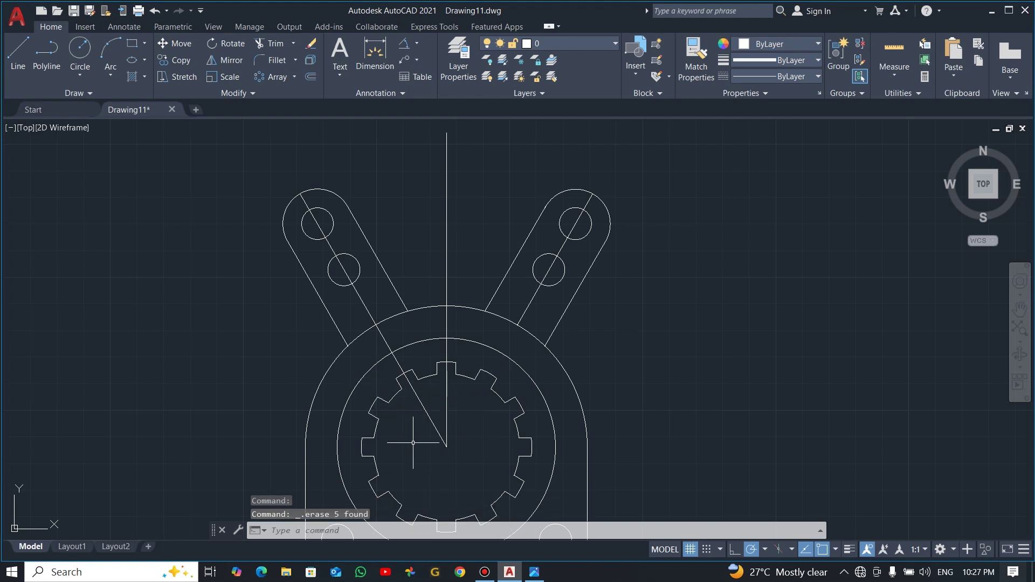
# - Trim the left slanted line between the circles and delete the leftover inner segment
pyautogui.write('tr')
pyautogui.press('Return')
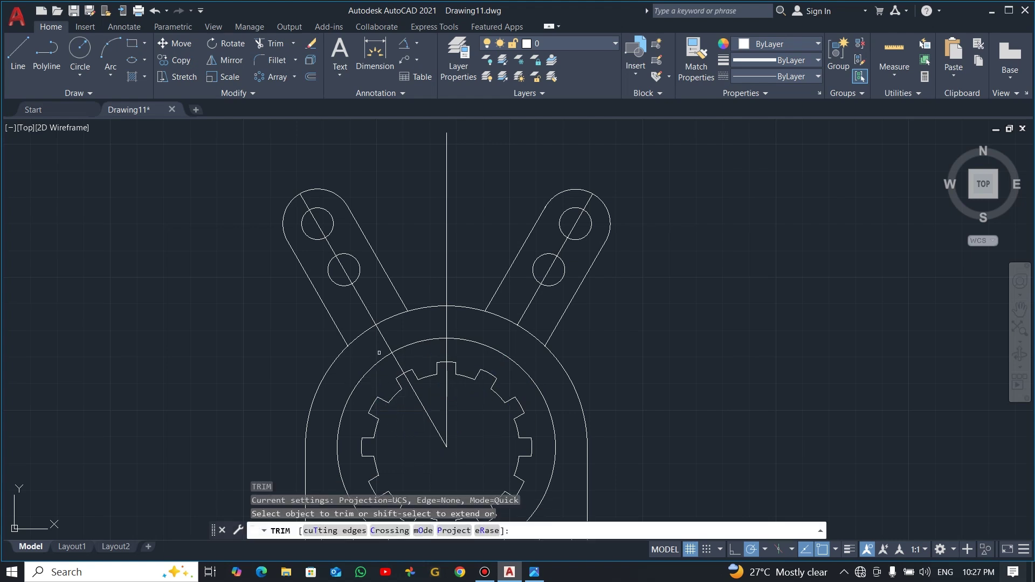
pyautogui.click(389, 350)
pyautogui.press('Escape')
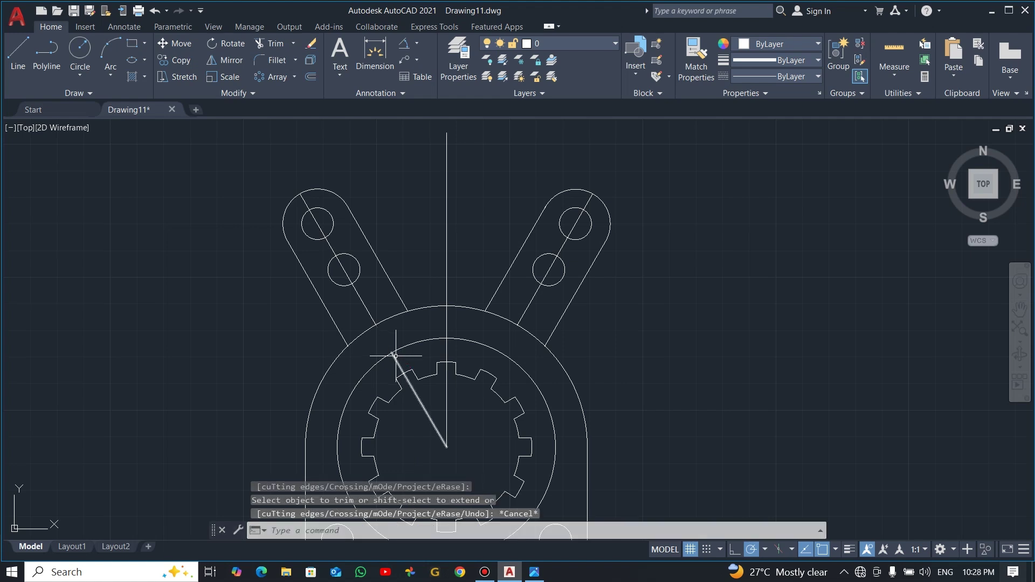
pyautogui.click(395, 357)
pyautogui.press('Delete')
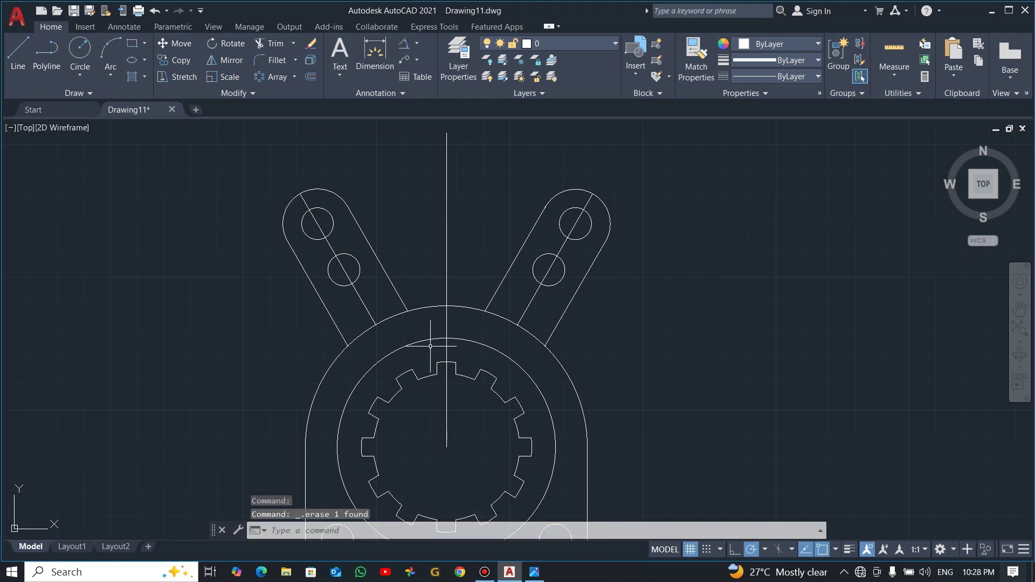
pyautogui.moveTo(430, 346); pyautogui.dragTo(587, 334, button='middle')
pyautogui.scroll(-2, 626, 315)
pyautogui.scroll(2, 620, 311)
pyautogui.hotkey('alt', 'Tab')
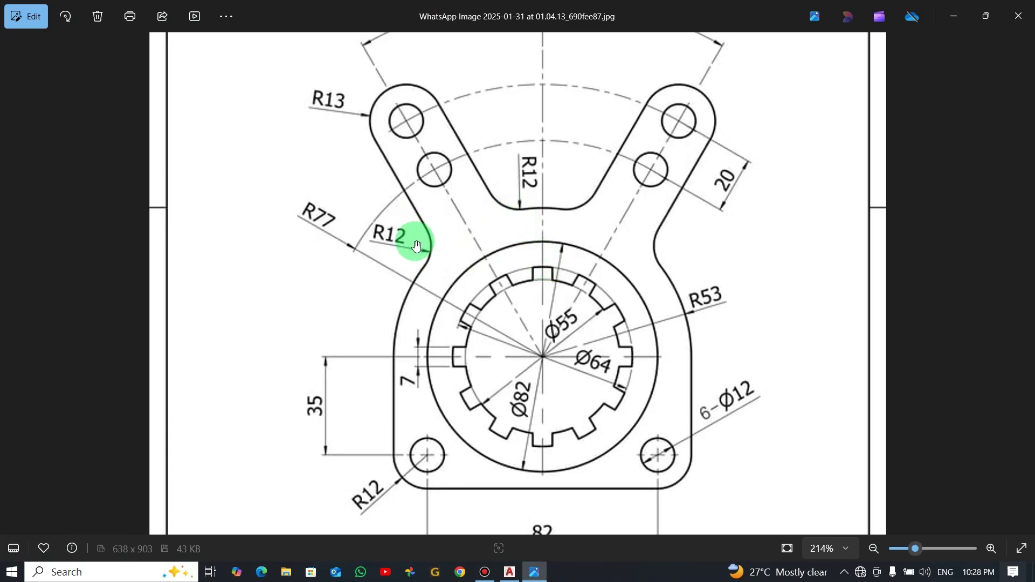
pyautogui.hotkey('alt', 'Tab')
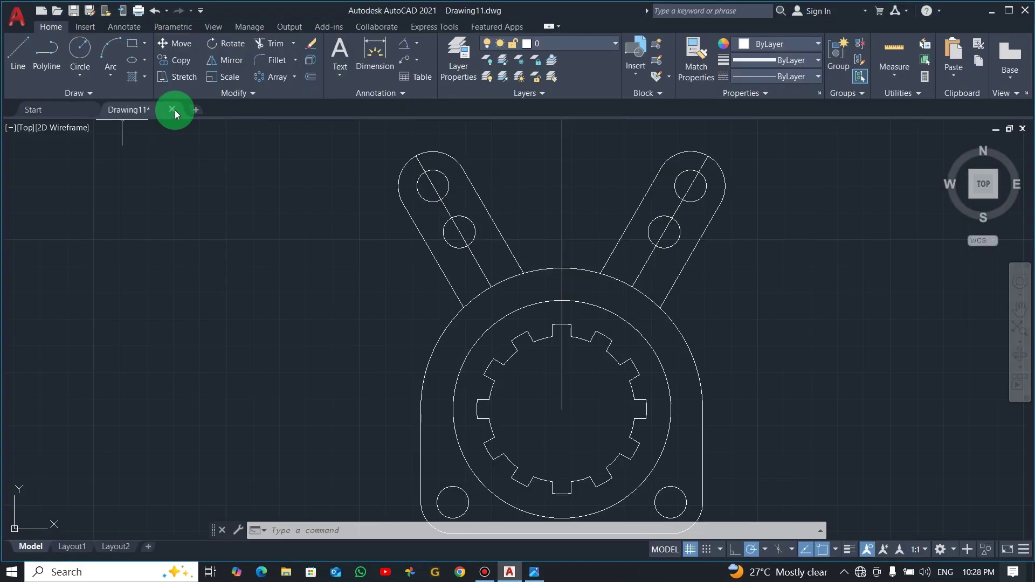
pyautogui.click(276, 61)
pyautogui.click(497, 532)
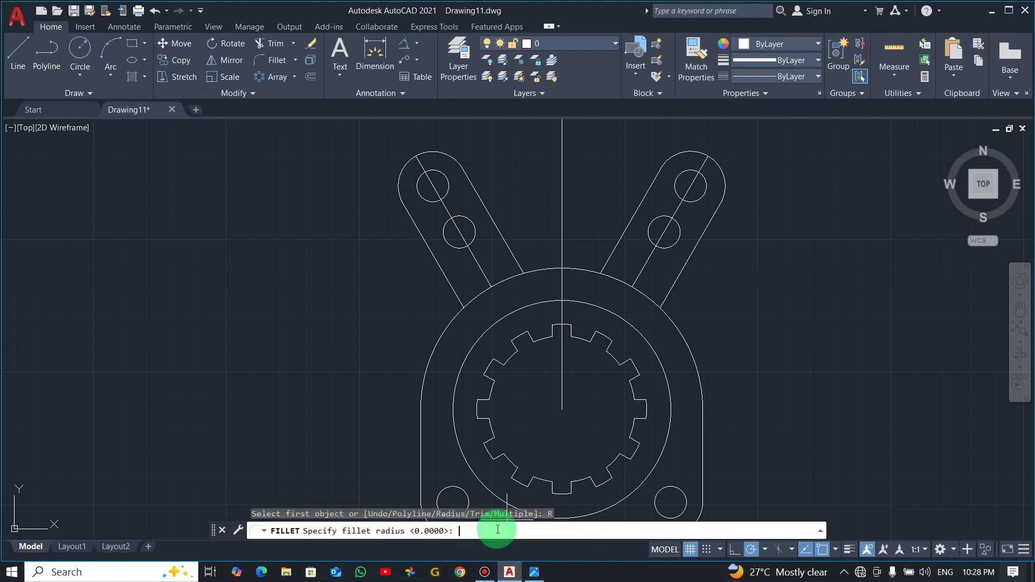
pyautogui.click(348, 384)
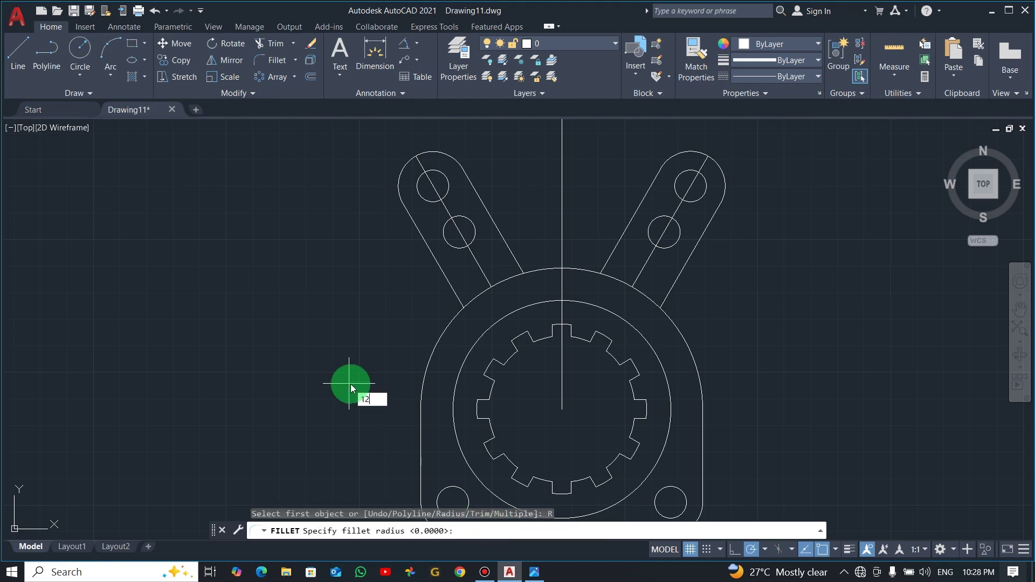
pyautogui.press('Return')
pyautogui.click(451, 288)
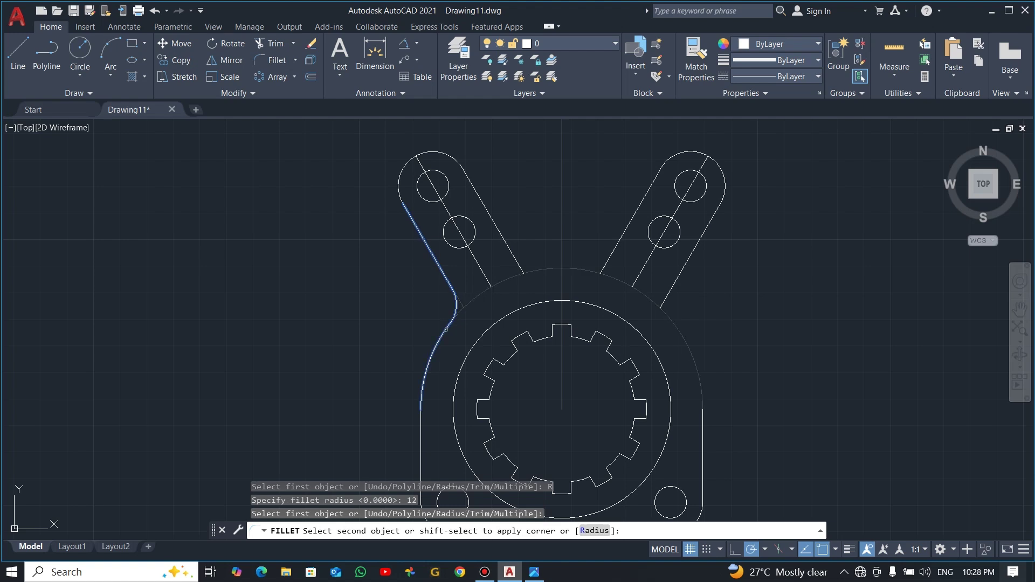
pyautogui.press('Escape')
pyautogui.click(103, 109)
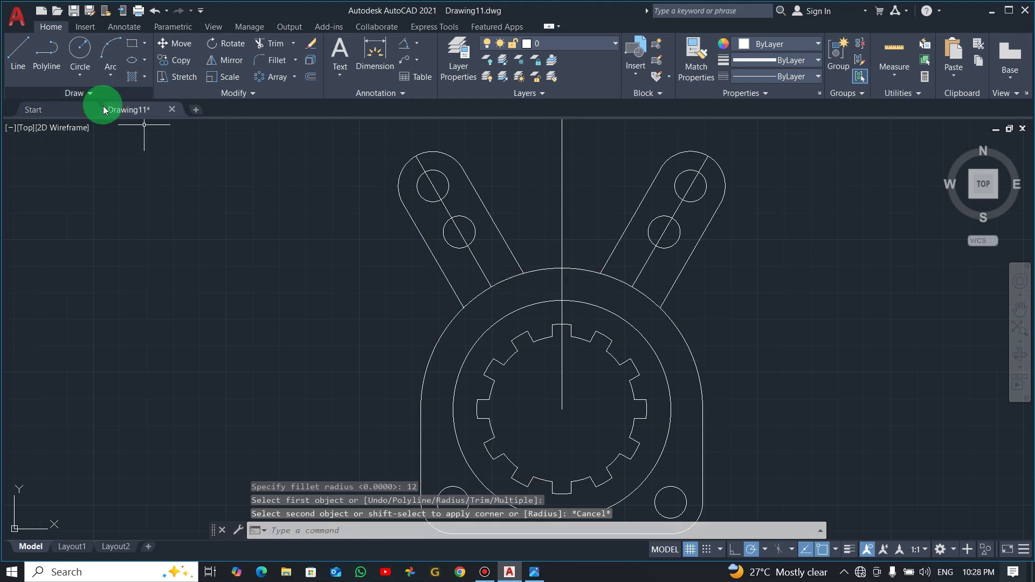
# - Draw two radius 12 Tan-Tan-Radius circles outside the arms, tangent to the arm lines and outer circle
pyautogui.click(79, 77)
pyautogui.click(98, 228)
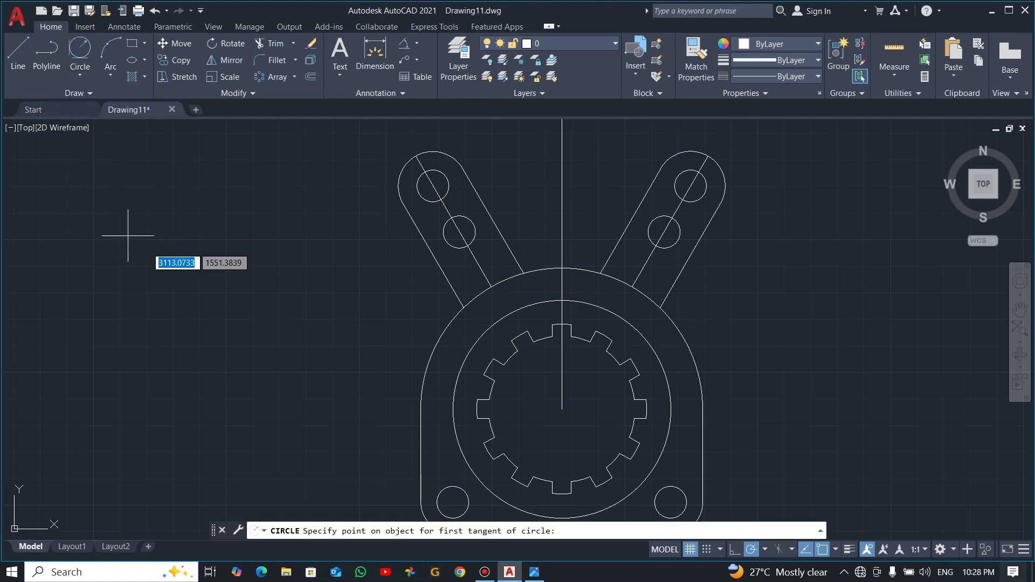
pyautogui.click(449, 287)
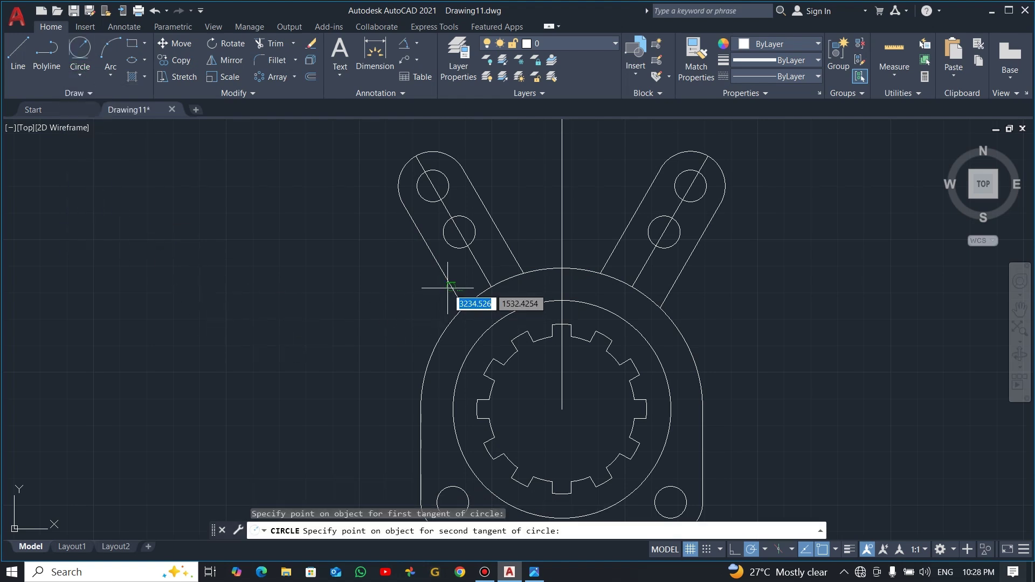
pyautogui.click(445, 329)
pyautogui.write('12')
pyautogui.press('Return')
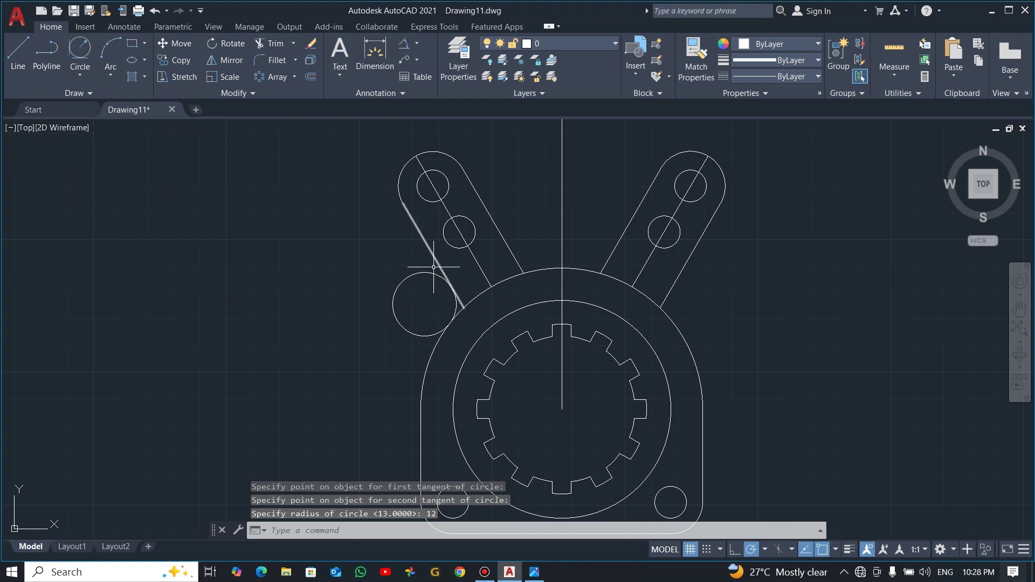
pyautogui.click(80, 54)
pyautogui.click(675, 283)
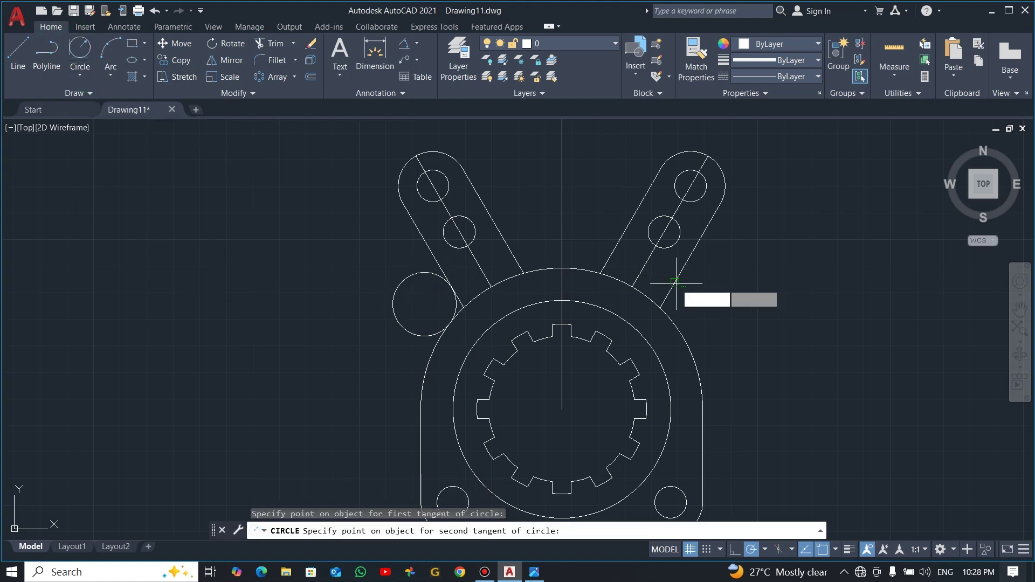
pyautogui.click(673, 324)
pyautogui.write('1')
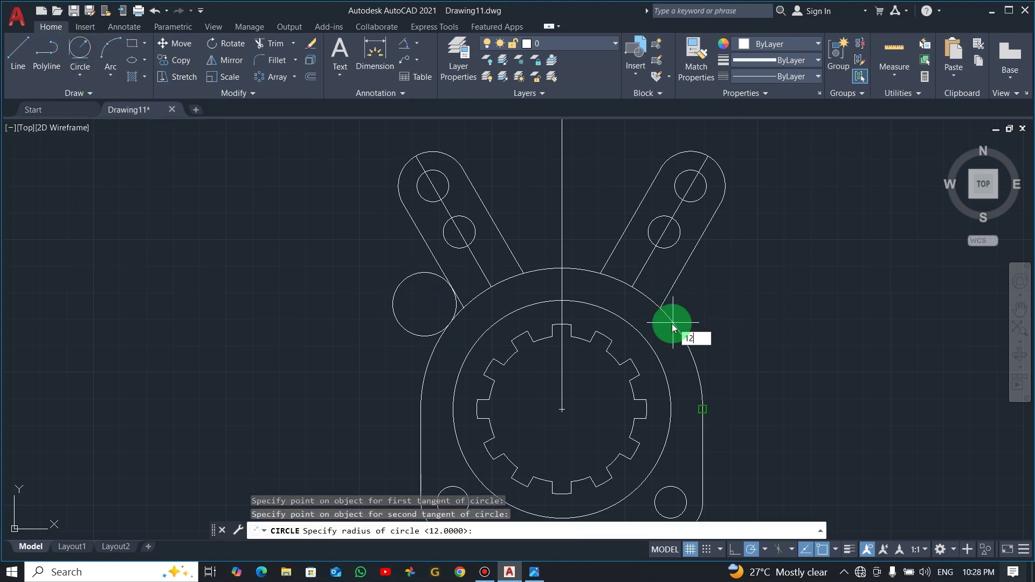
pyautogui.write('2')
pyautogui.press('Return')
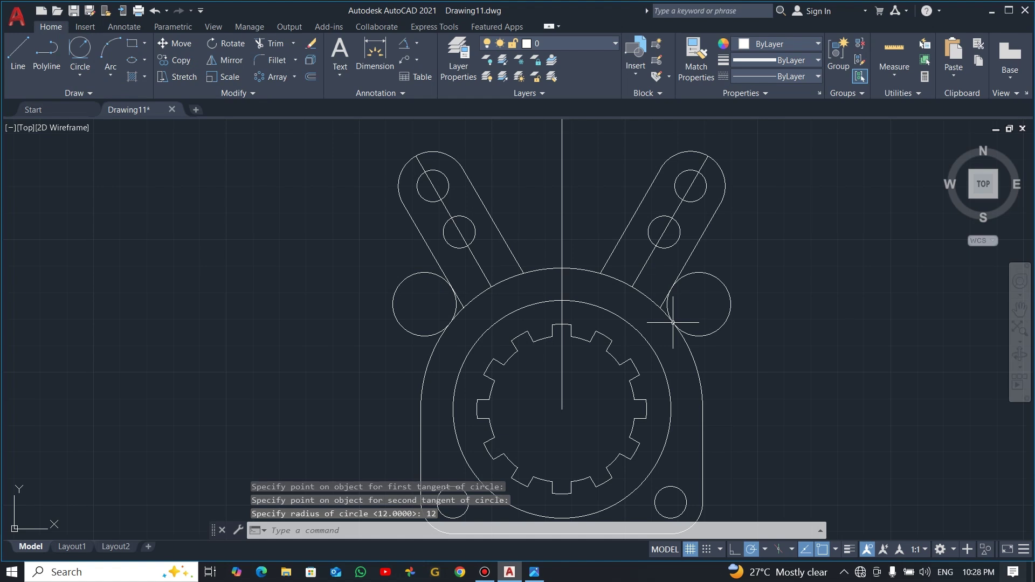
# - Add two radius 12 tangent circles between the arms, touching the inner arm lines and outer circle
pyautogui.click(79, 50)
pyautogui.click(506, 245)
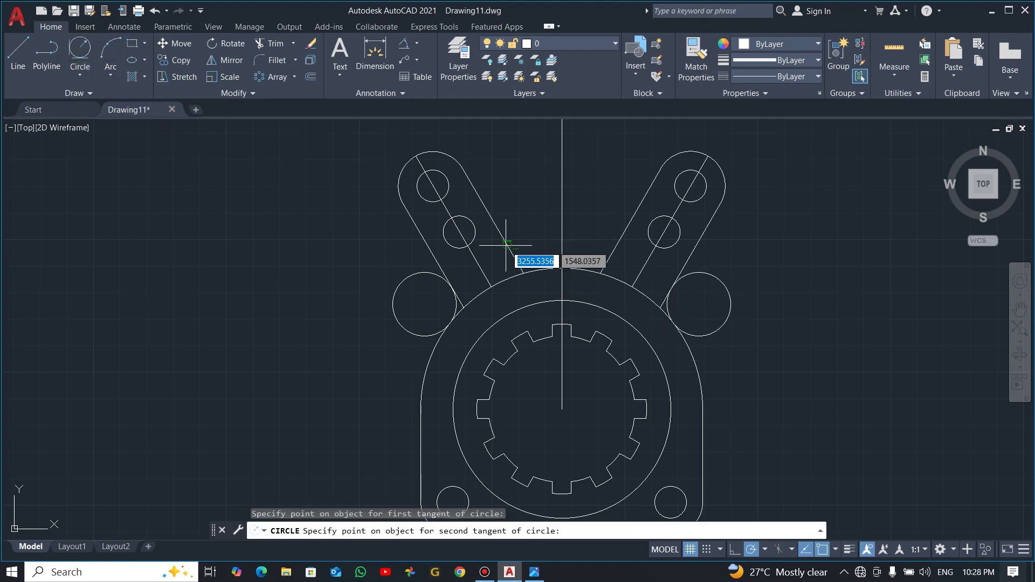
pyautogui.click(539, 269)
pyautogui.write('12')
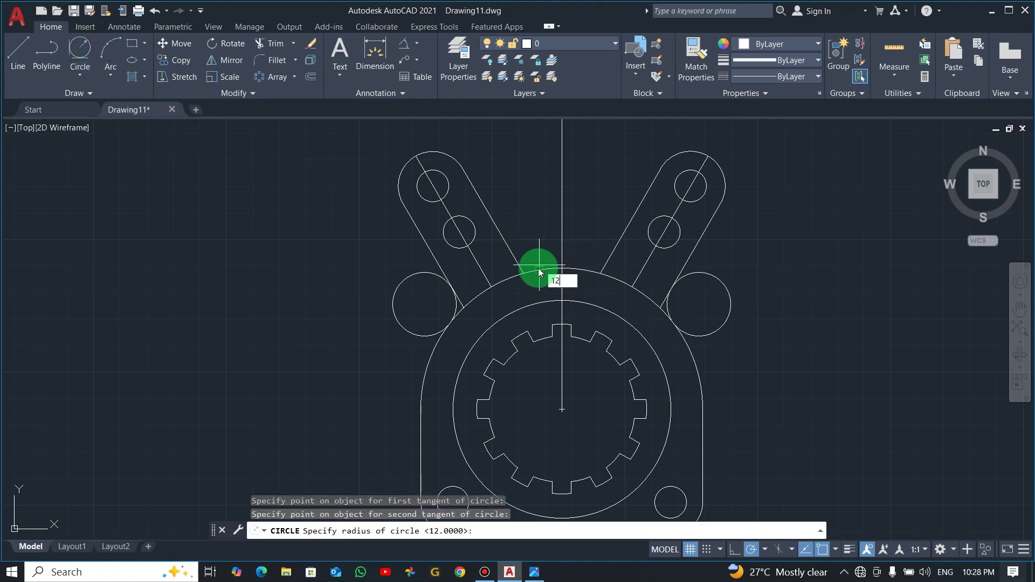
pyautogui.press('Return')
pyautogui.click(81, 51)
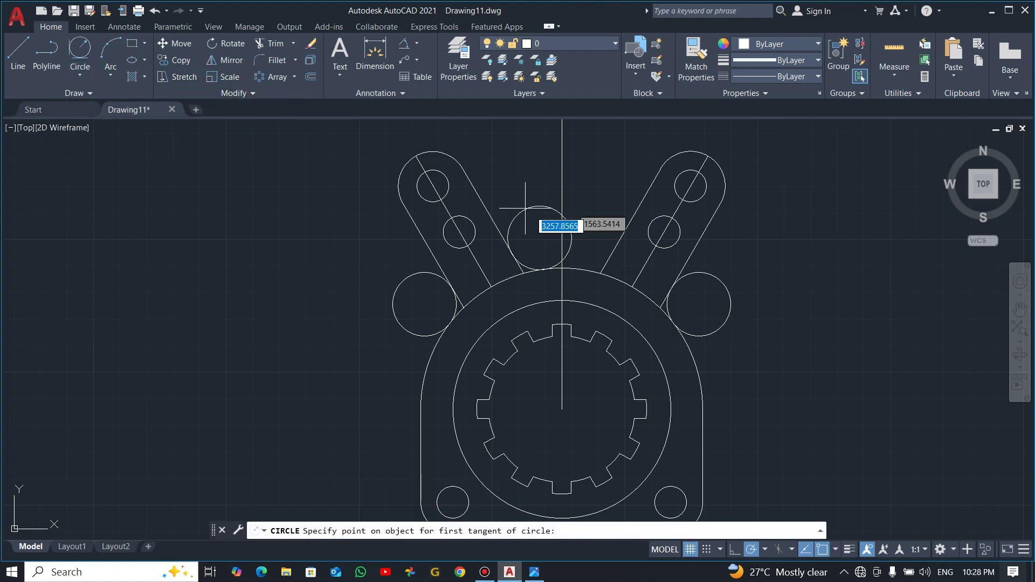
pyautogui.click(614, 256)
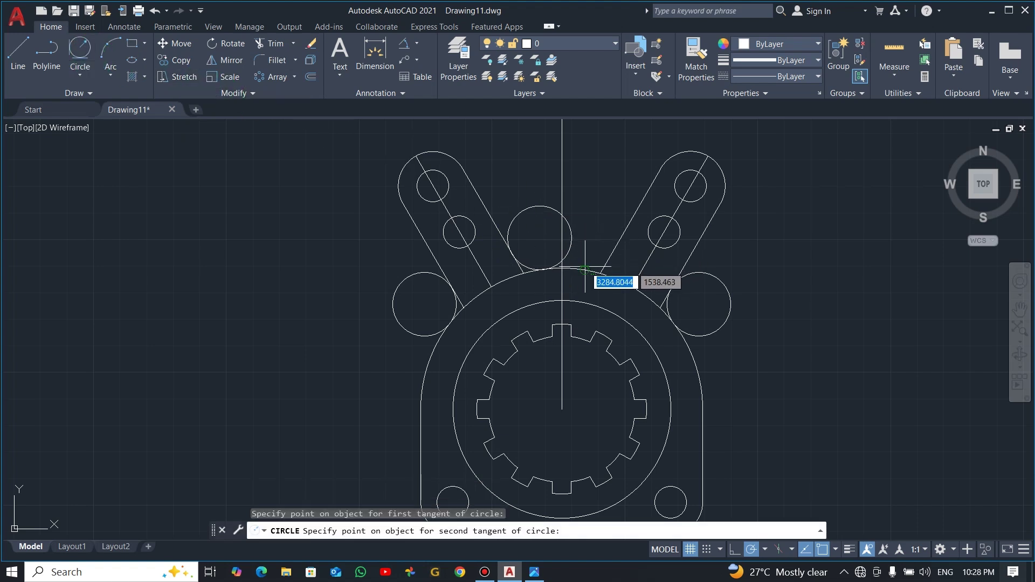
pyautogui.click(585, 267)
pyautogui.write('12')
pyautogui.press('Return')
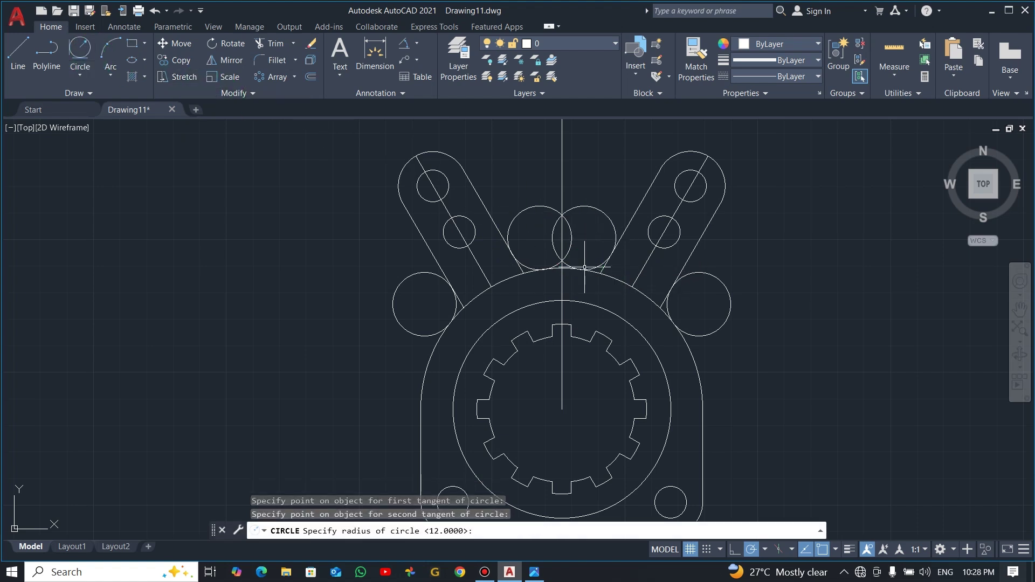
# - Trim the outer circle and the radius-12 helper circles so each arm blends smoothly into the body
pyautogui.write('tr')
pyautogui.press('Return')
pyautogui.moveTo(801, 285)
pyautogui.mouseDown()
pyautogui.moveTo(793, 273)
pyautogui.moveTo(710, 307)
pyautogui.moveTo(668, 292)
pyautogui.moveTo(661, 309)
pyautogui.mouseUp()
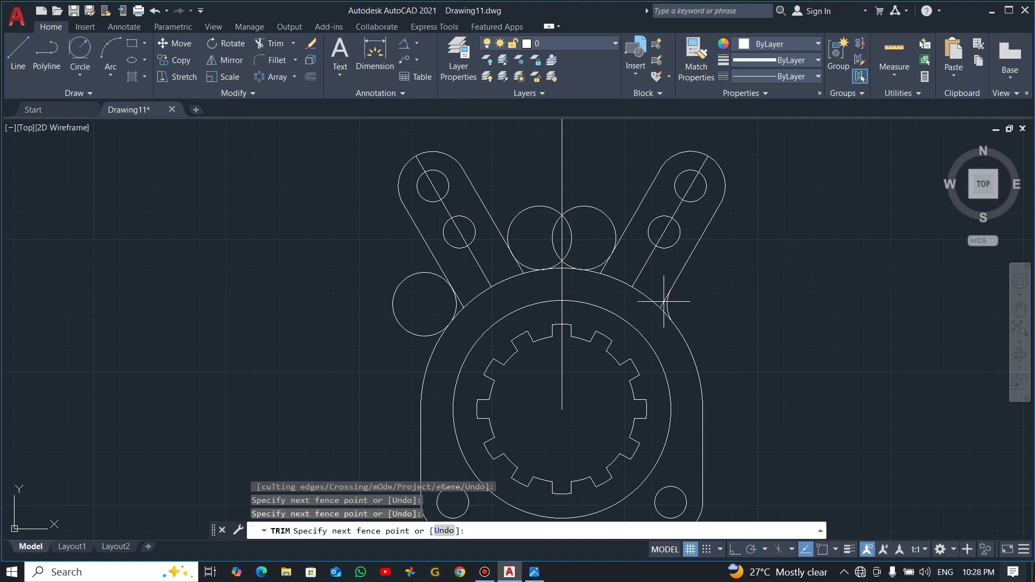
pyautogui.moveTo(663, 313); pyautogui.dragTo(660, 312)
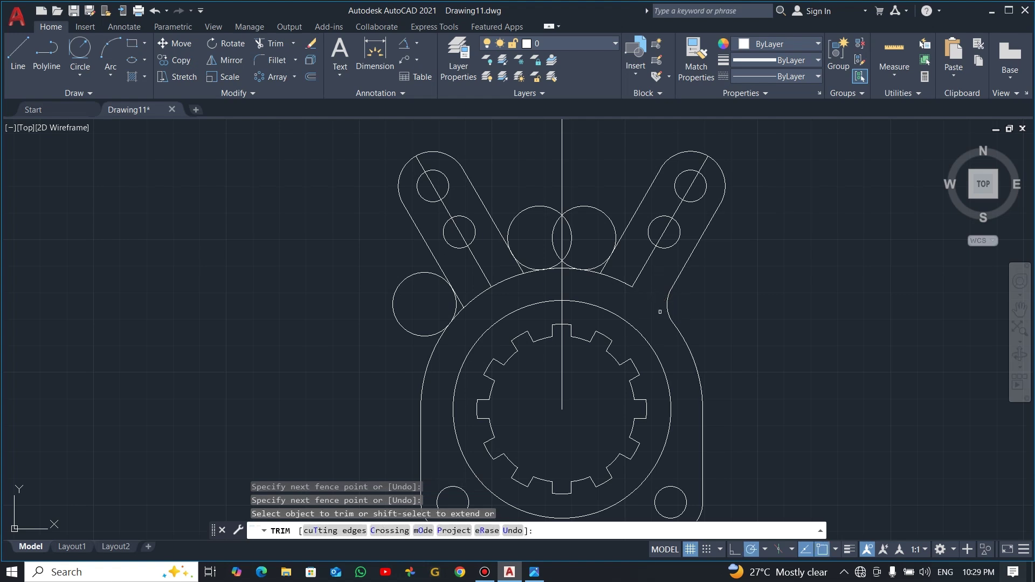
pyautogui.moveTo(599, 221)
pyautogui.mouseDown()
pyautogui.moveTo(547, 231)
pyautogui.moveTo(519, 214)
pyautogui.moveTo(525, 221)
pyautogui.mouseUp()
pyautogui.moveTo(625, 207)
pyautogui.mouseDown()
pyautogui.moveTo(586, 214)
pyautogui.moveTo(555, 251)
pyautogui.mouseUp()
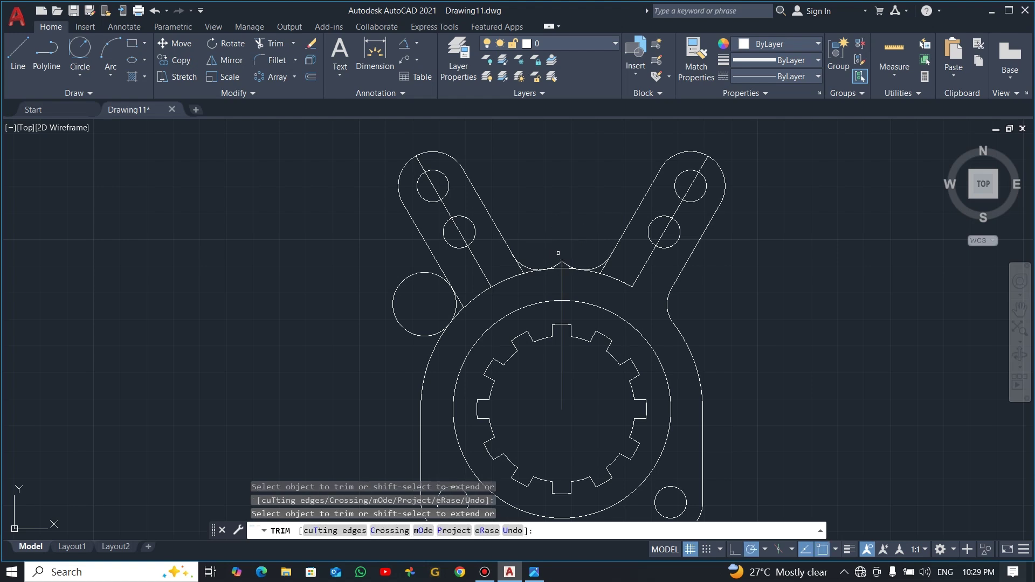
pyautogui.scroll(4, 555, 253)
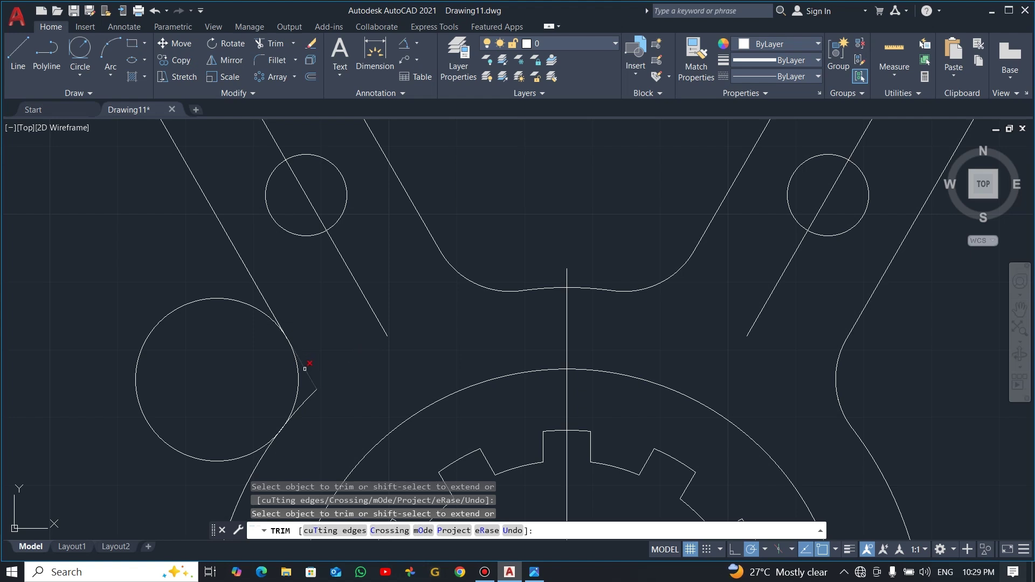
pyautogui.moveTo(254, 307)
pyautogui.mouseDown()
pyautogui.moveTo(173, 272)
pyautogui.moveTo(210, 364)
pyautogui.mouseUp()
pyautogui.scroll(-4, 311, 378)
pyautogui.moveTo(395, 426)
pyautogui.mouseDown(button='middle')
pyautogui.moveTo(493, 345)
pyautogui.moveTo(558, 311)
pyautogui.mouseUp(button='middle')
# - Erase the diagonal construction lines by both lugs and the vertical line through the gear centre
pyautogui.press('Escape')
pyautogui.click(487, 229)
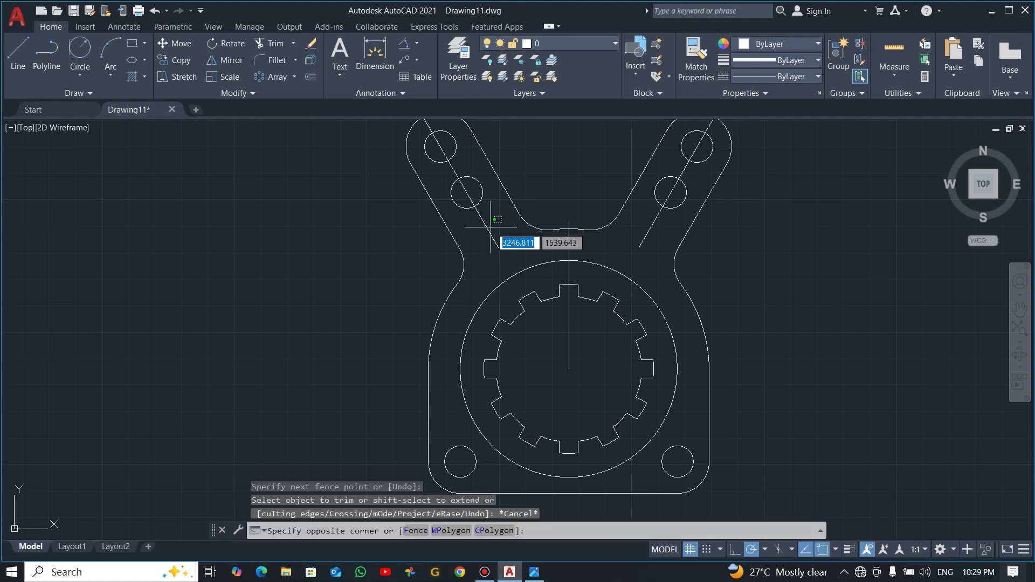
pyautogui.click(477, 240)
pyautogui.press('Delete')
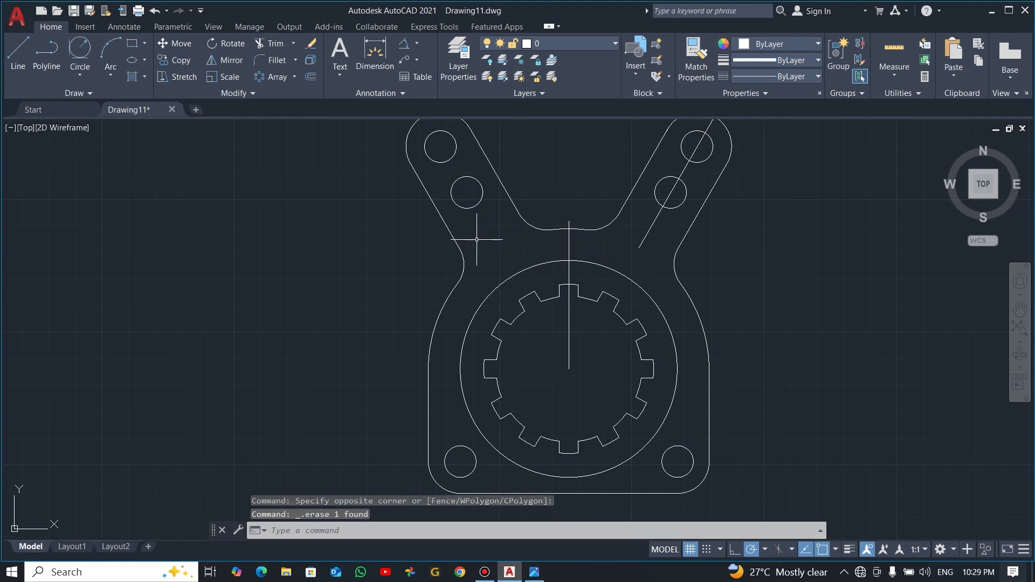
pyautogui.click(569, 249)
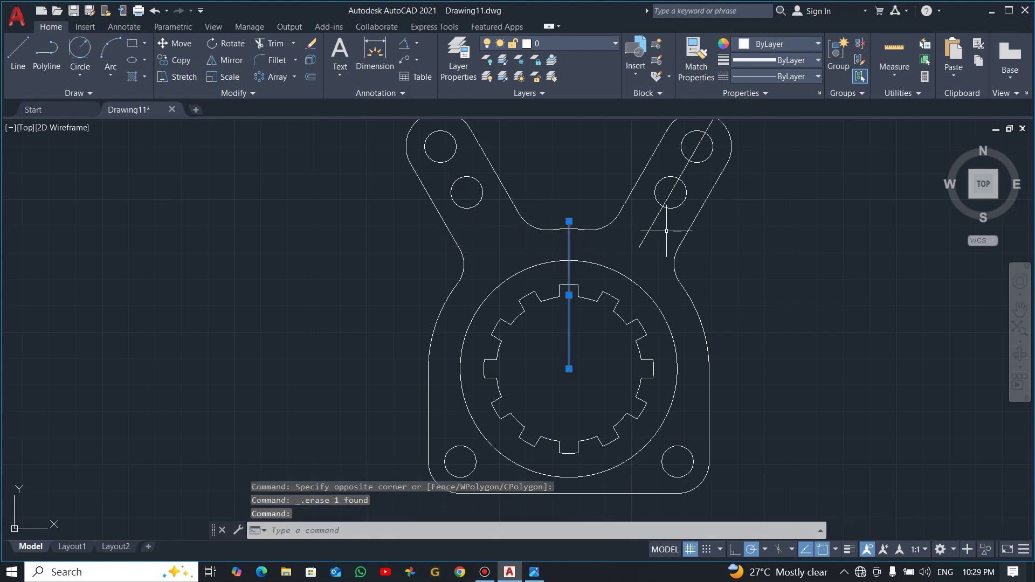
pyautogui.click(649, 230)
pyautogui.press('Delete')
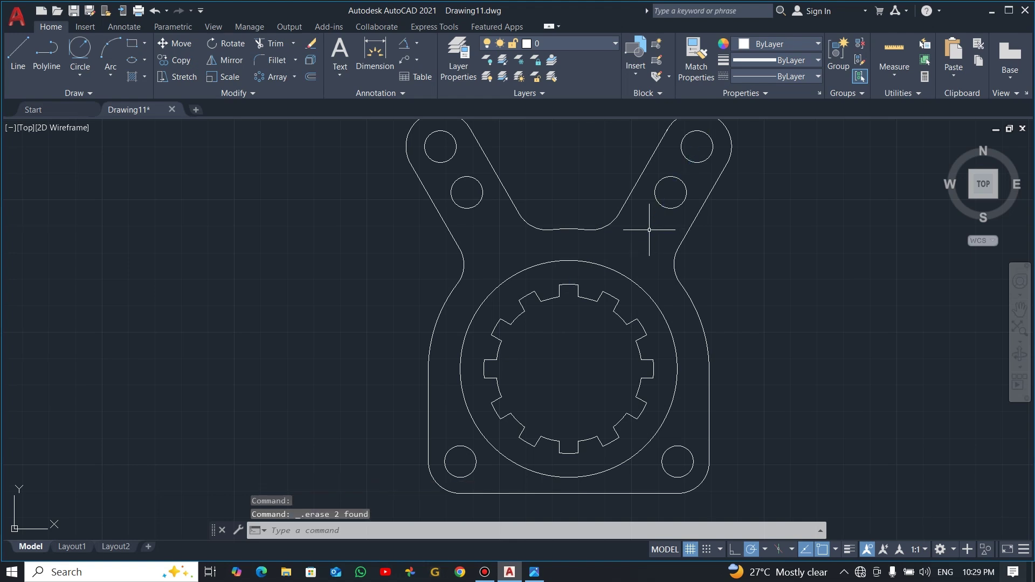
# - Turn on lineweight display so the bracket outline shows thick lines
pyautogui.scroll(-2, 649, 230)
pyautogui.scroll(2, 618, 207)
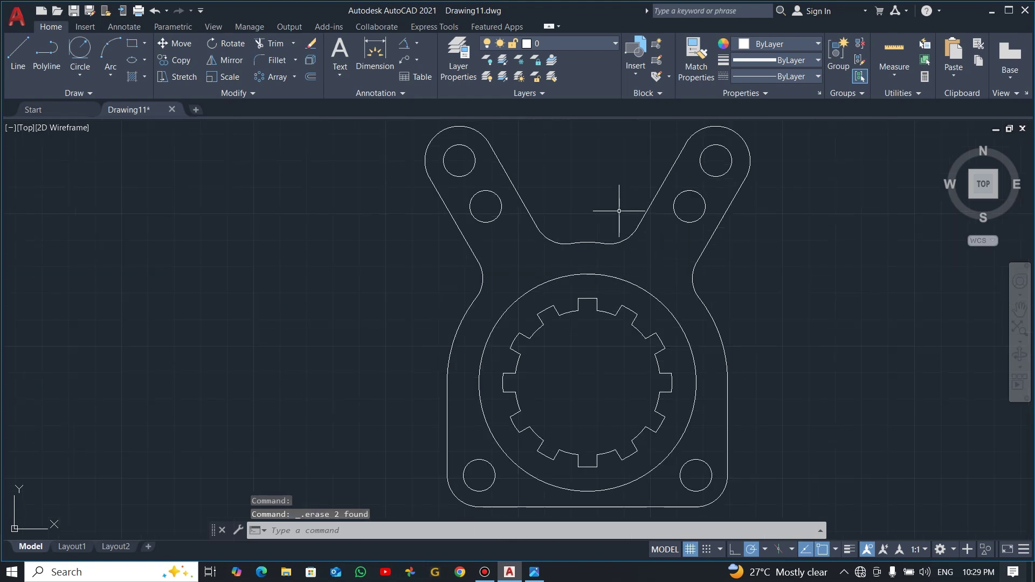
pyautogui.moveTo(620, 266); pyautogui.dragTo(590, 312, button='middle')
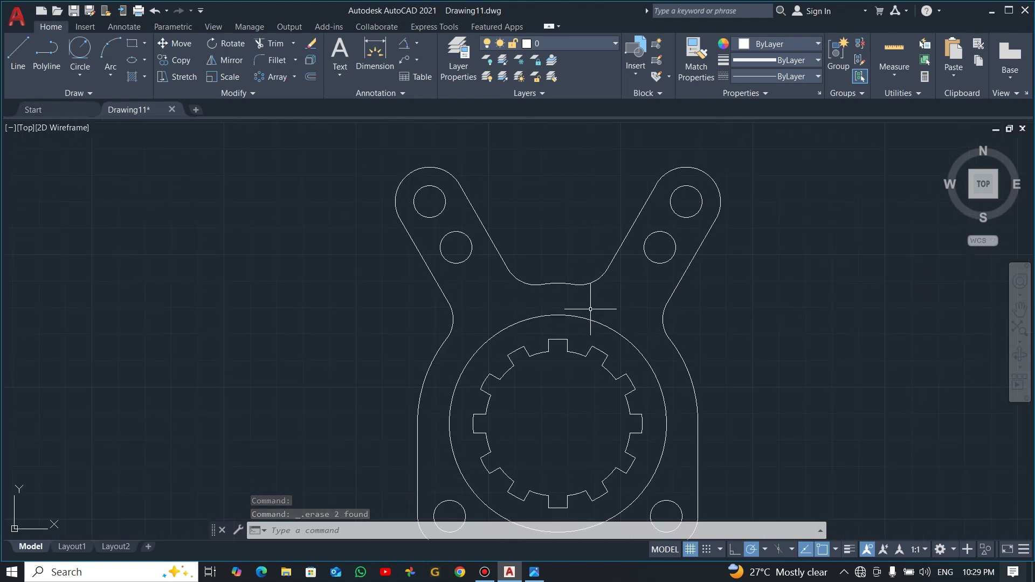
pyautogui.scroll(-2, 607, 334)
pyautogui.scroll(2, 588, 379)
pyautogui.moveTo(590, 379); pyautogui.dragTo(538, 354, button='middle')
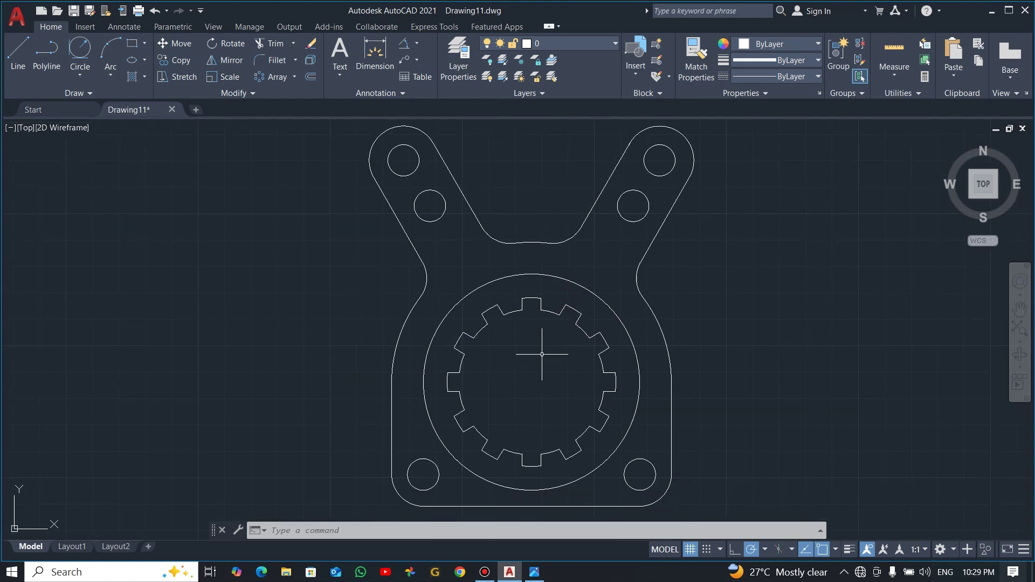
pyautogui.click(849, 550)
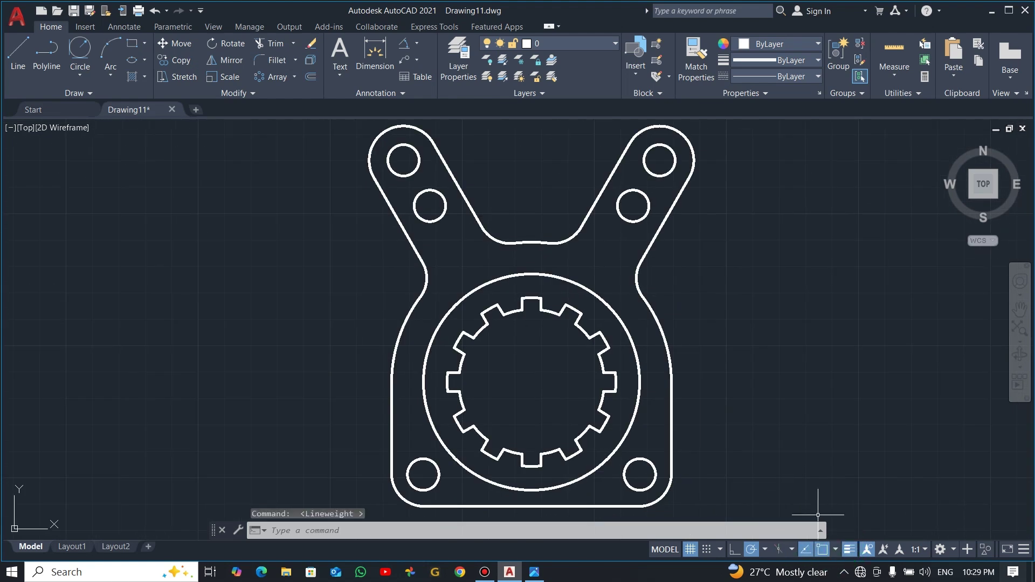
pyautogui.scroll(3, 536, 380)
pyautogui.scroll(-3, 537, 380)
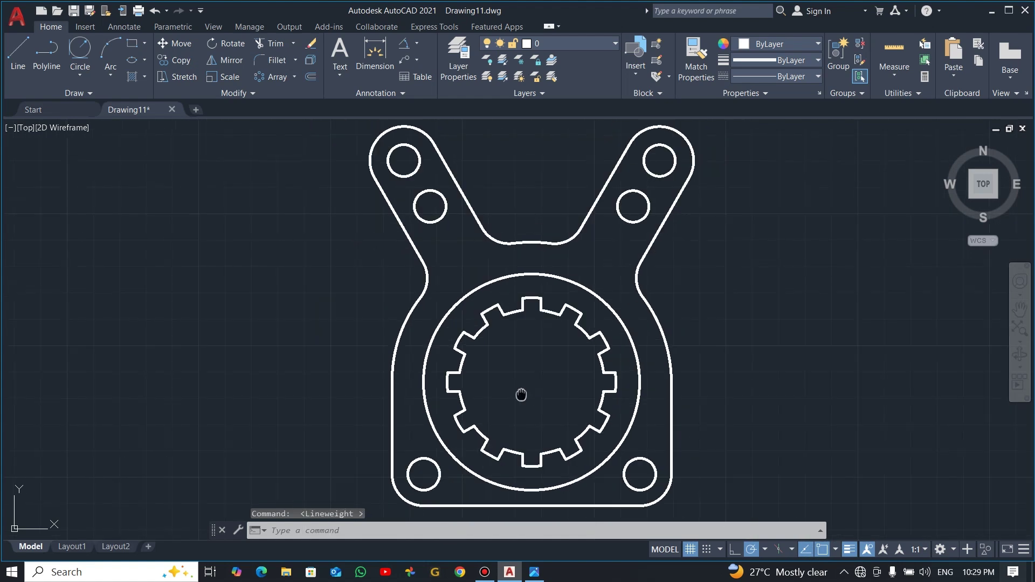
pyautogui.scroll(-3, 520, 394)
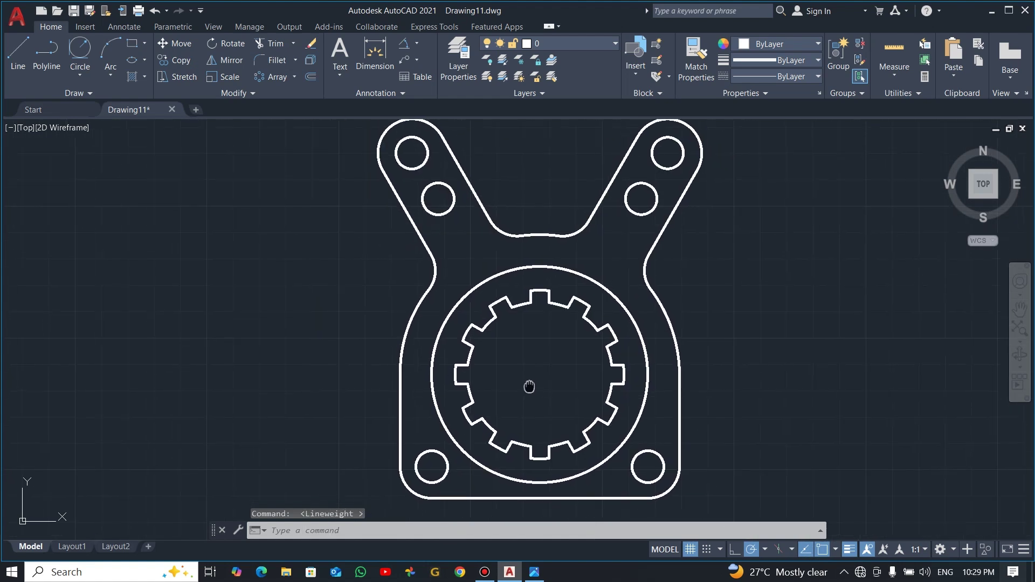
# - Create a new layer named DIM in the Layer Properties Manager
pyautogui.click(457, 69)
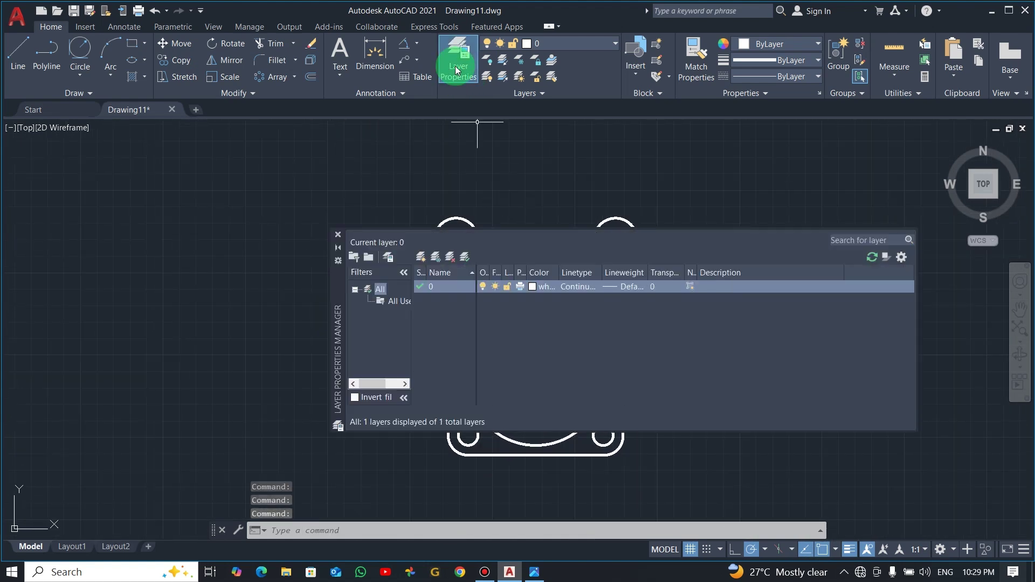
pyautogui.click(422, 258)
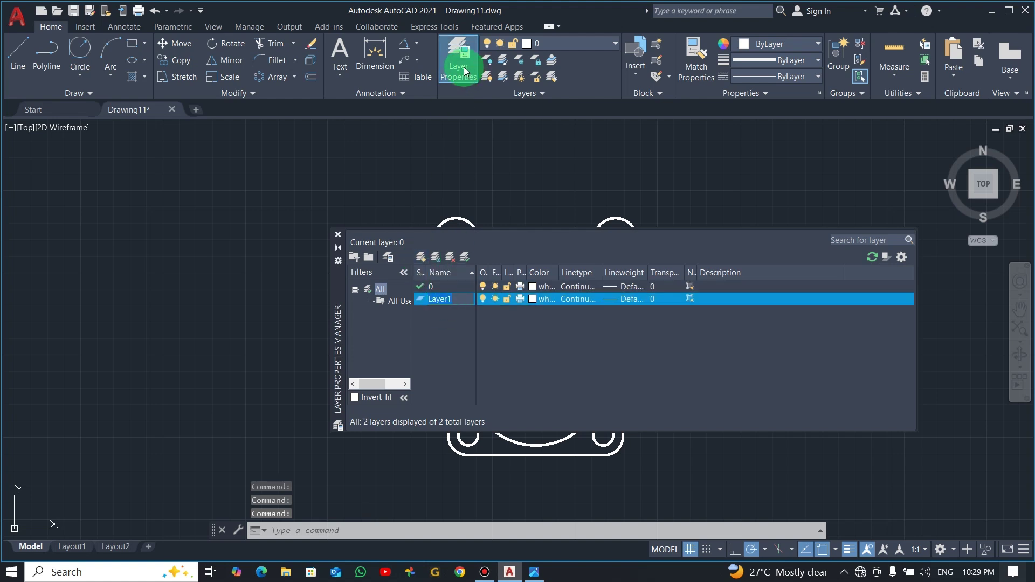
pyautogui.click(444, 295)
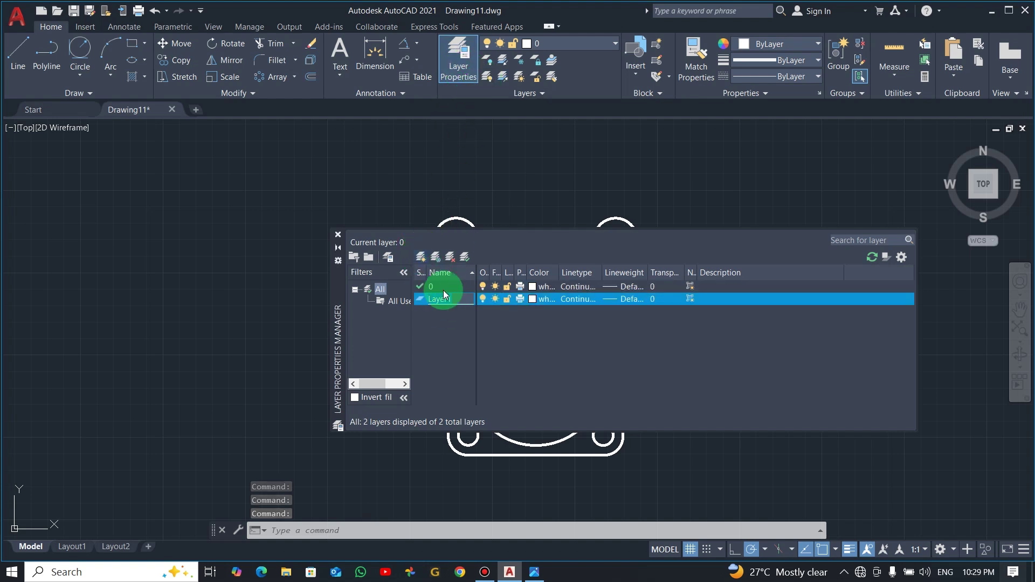
pyautogui.write('DIM')
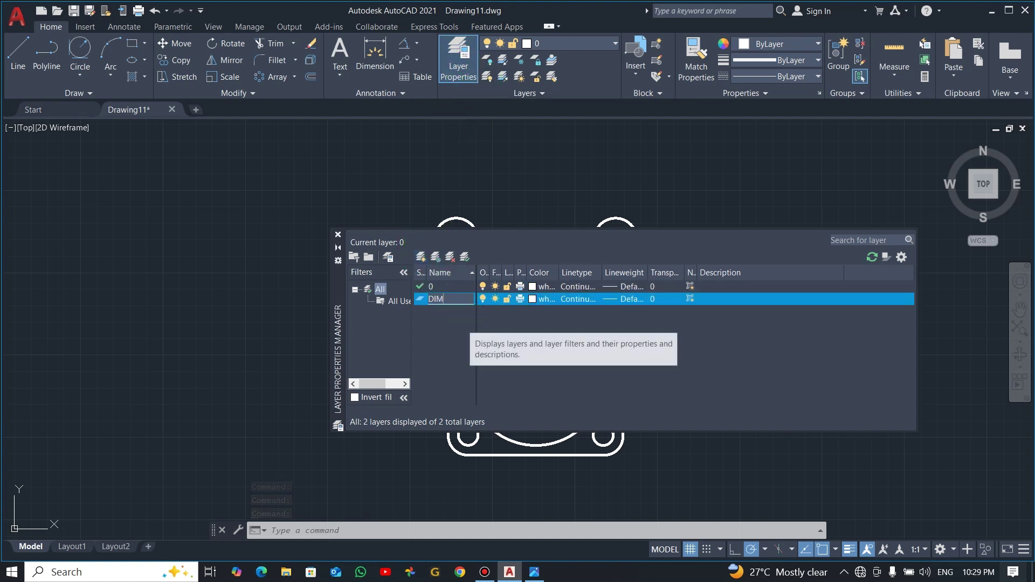
# - Give the DIM layer yellow colour 50 and a 0.25 mm lineweight
pyautogui.click(532, 300)
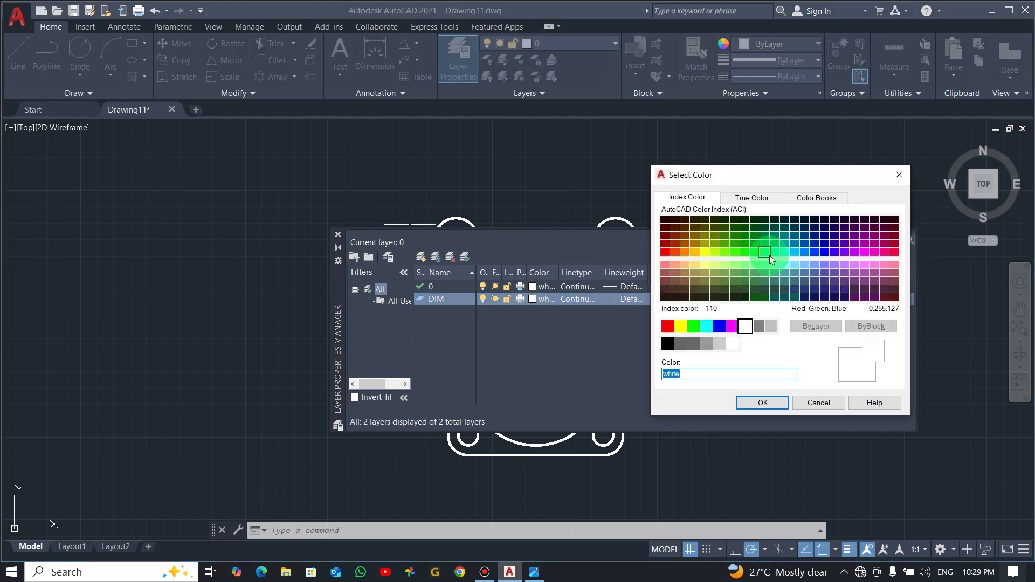
pyautogui.click(705, 253)
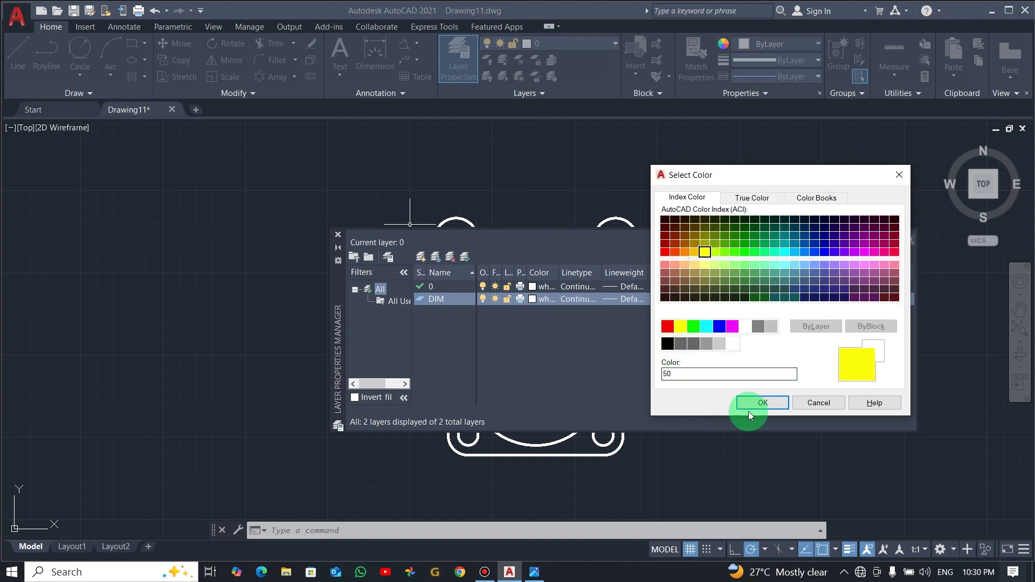
pyautogui.click(763, 403)
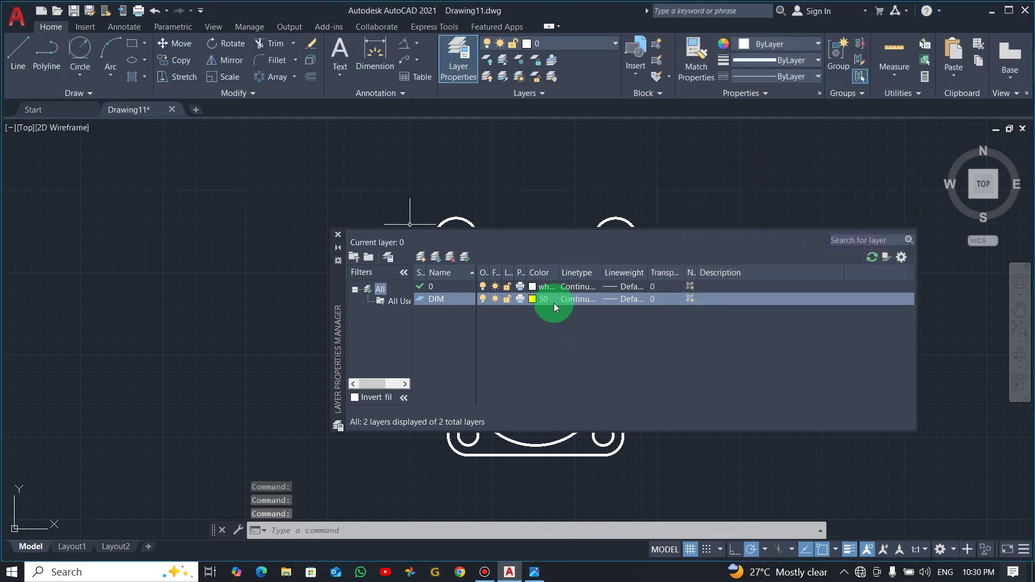
pyautogui.click(620, 300)
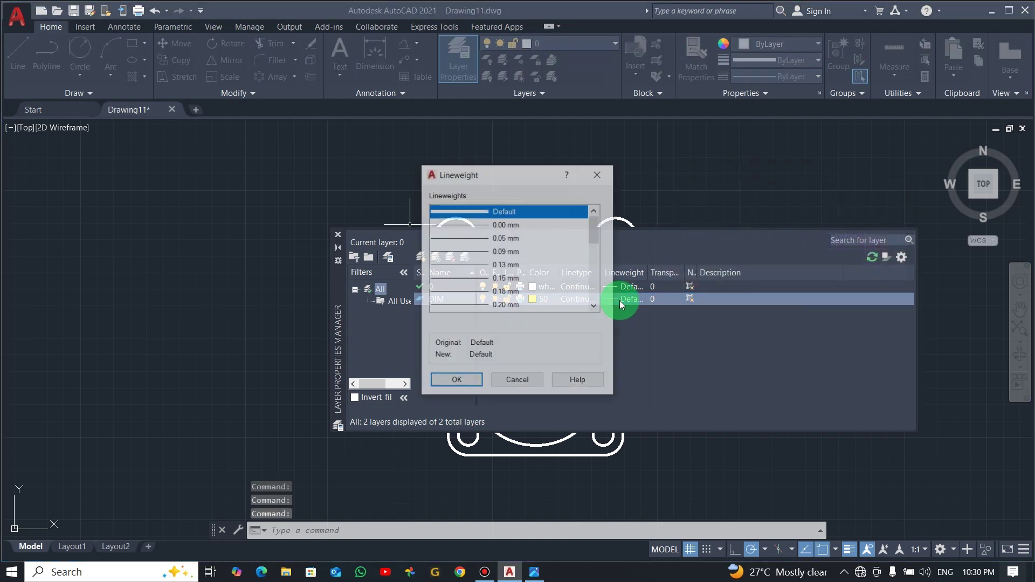
pyautogui.scroll(-3, 512, 272)
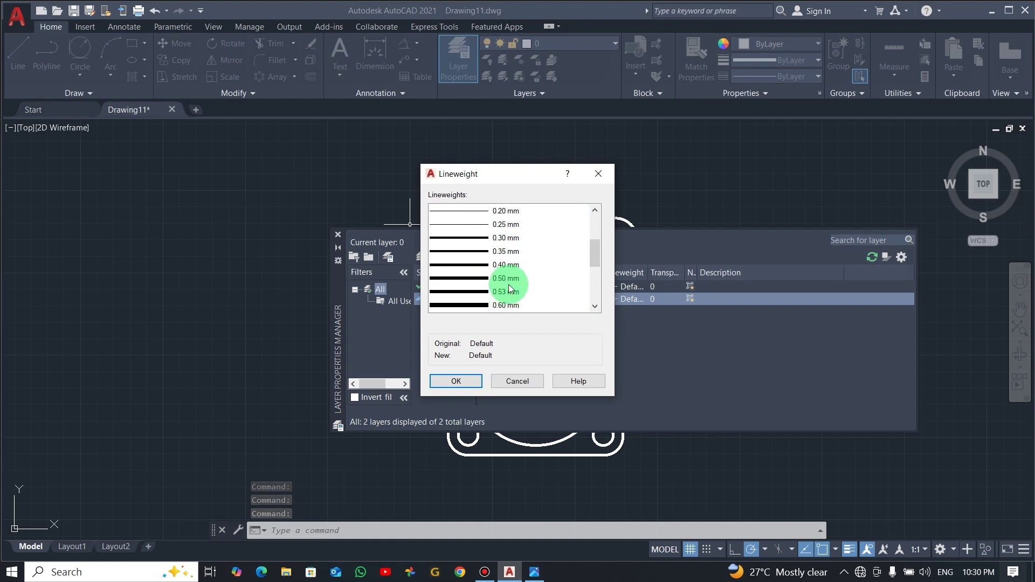
pyautogui.click(498, 224)
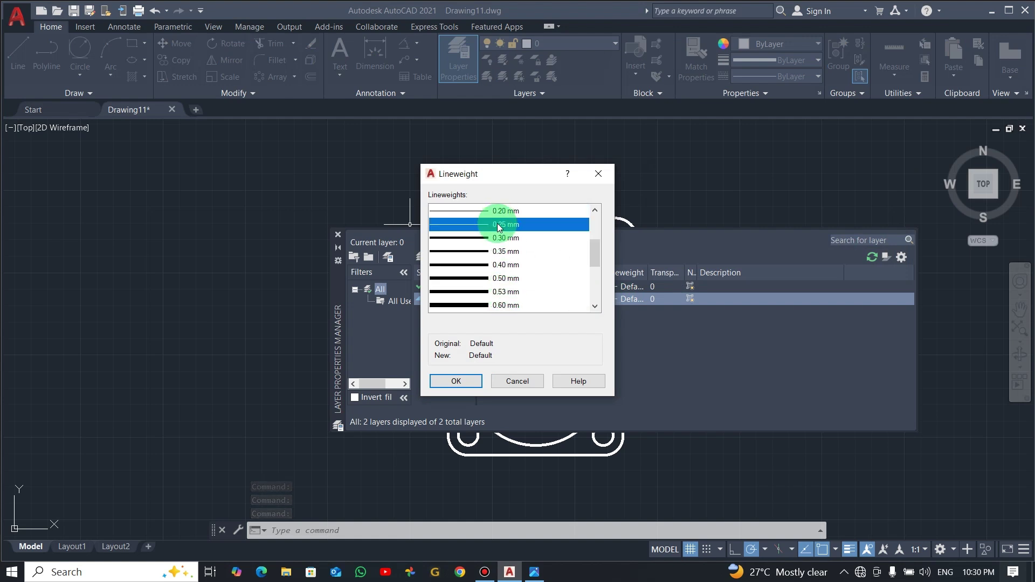
pyautogui.click(459, 382)
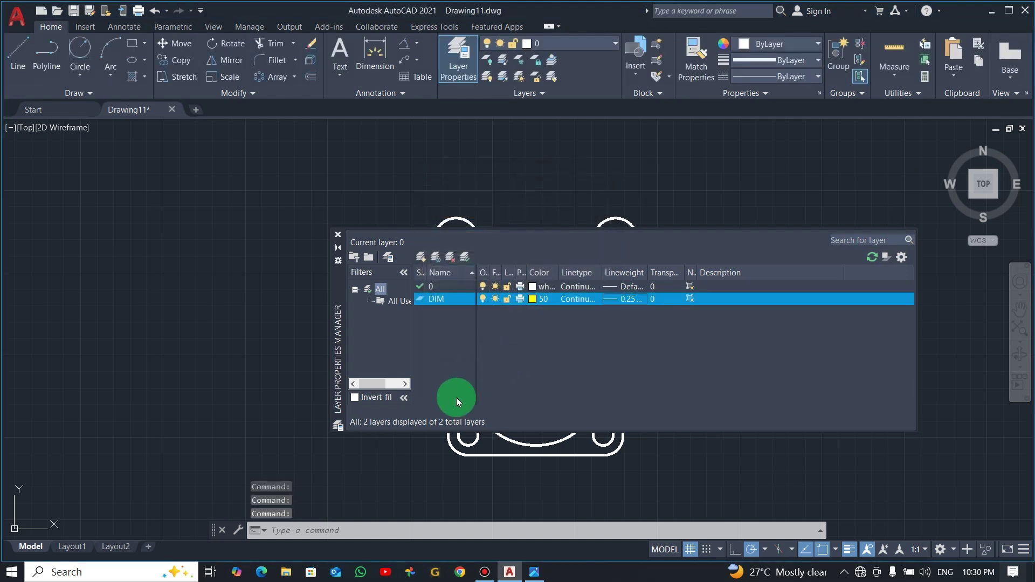
# - Create a CL layer with purple colour 200 and a 0.25 mm lineweight
pyautogui.click(422, 260)
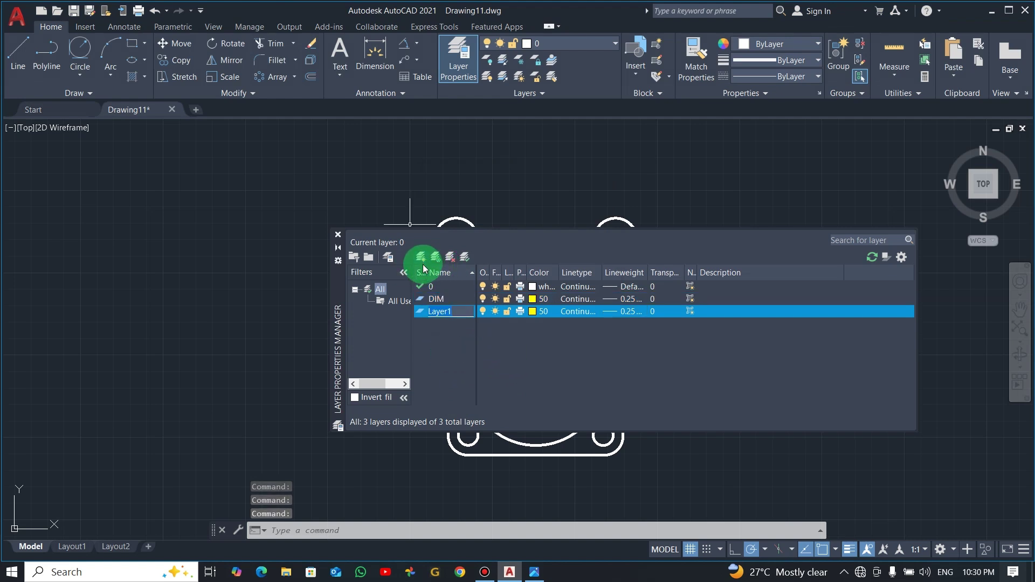
pyautogui.write('CL')
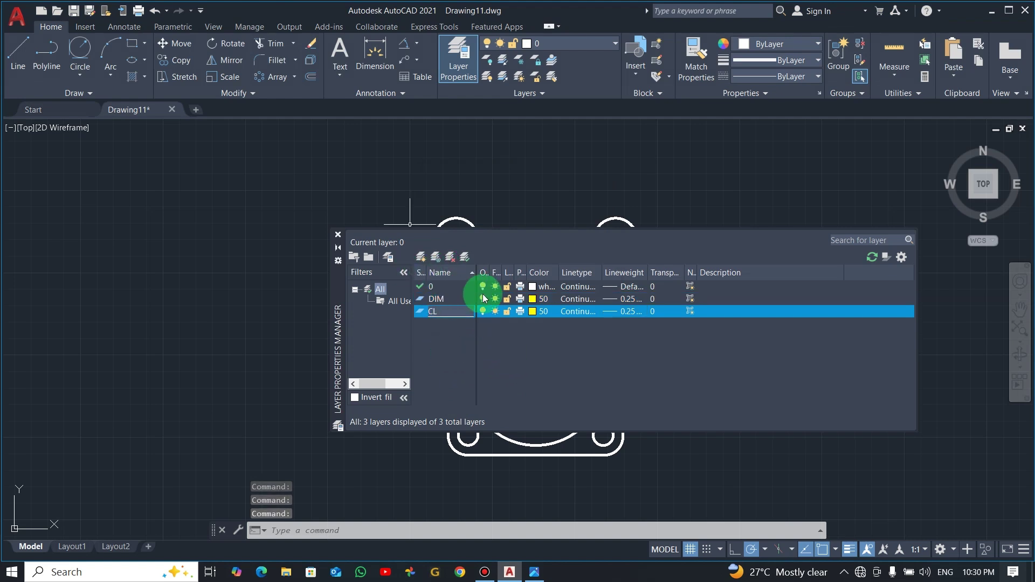
pyautogui.click(535, 312)
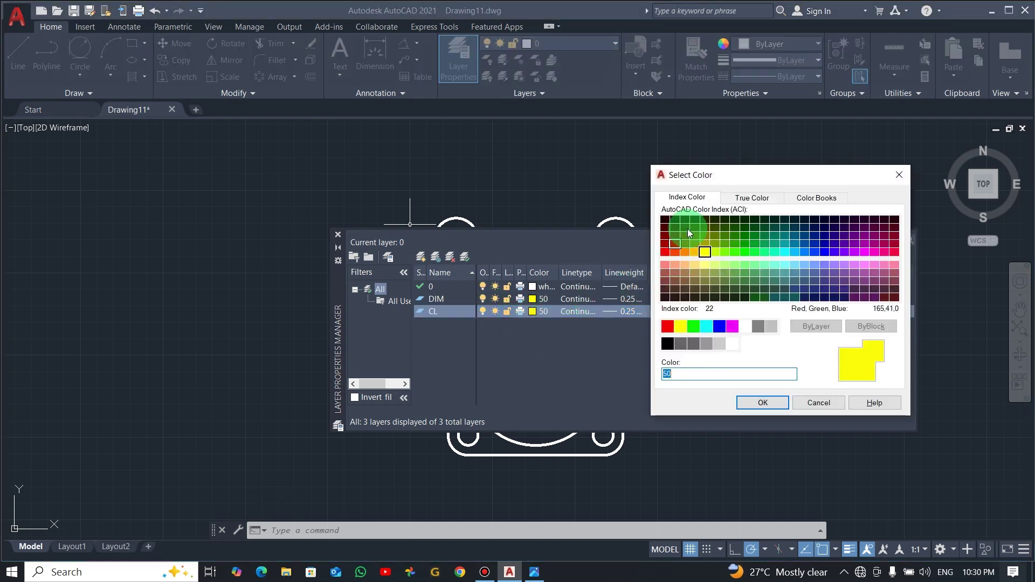
pyautogui.click(855, 252)
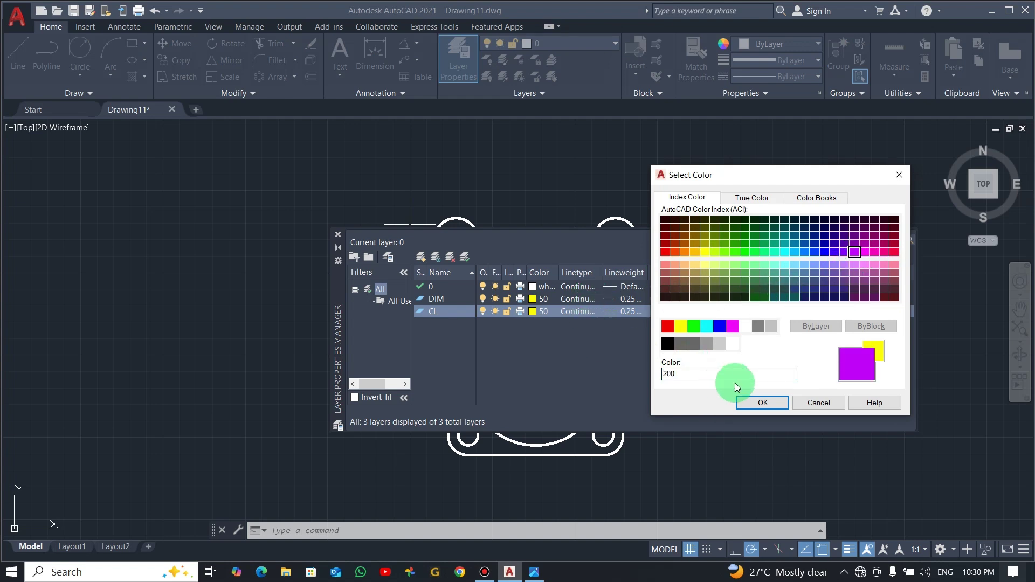
pyautogui.click(758, 402)
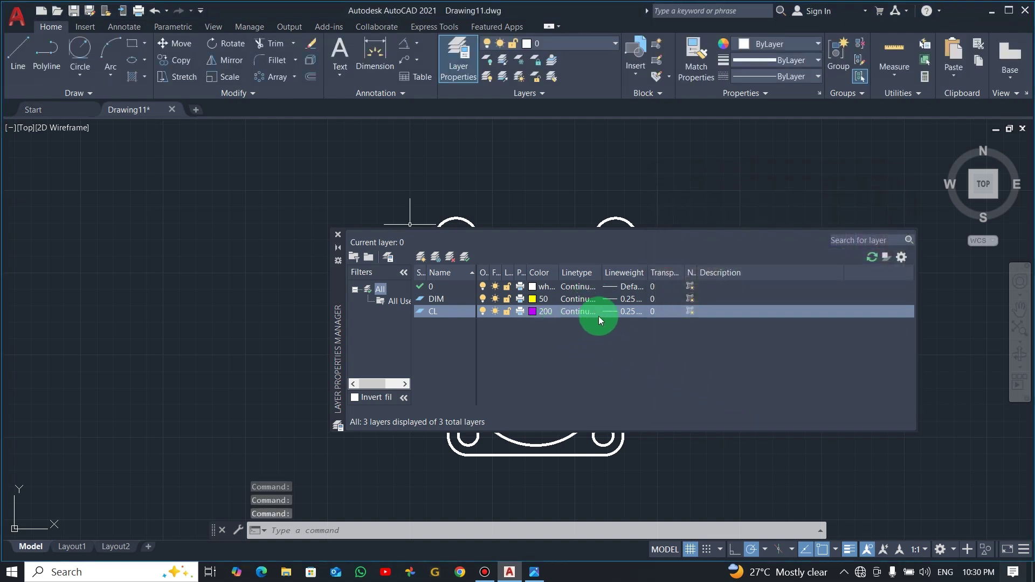
pyautogui.click(614, 313)
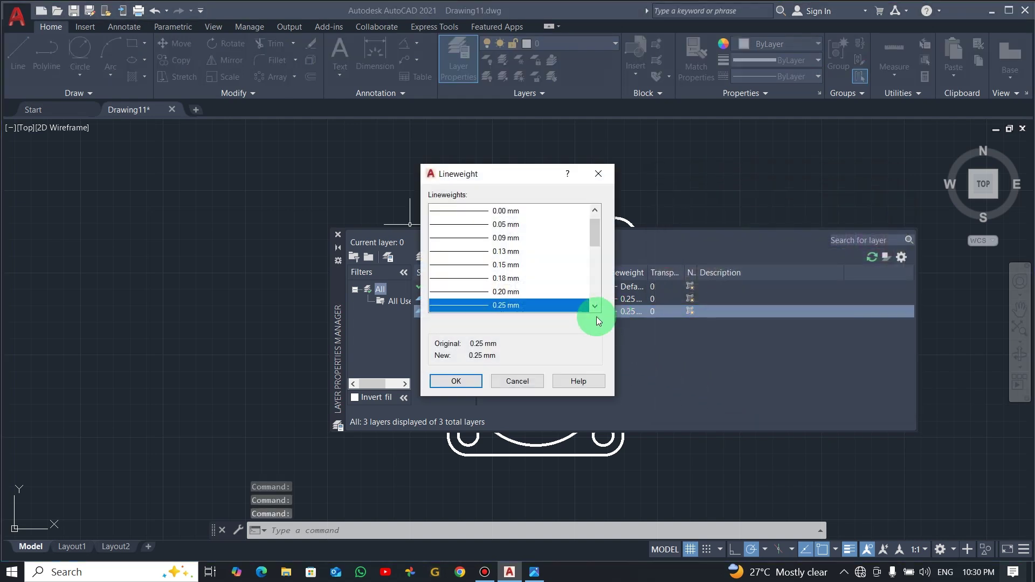
pyautogui.click(456, 380)
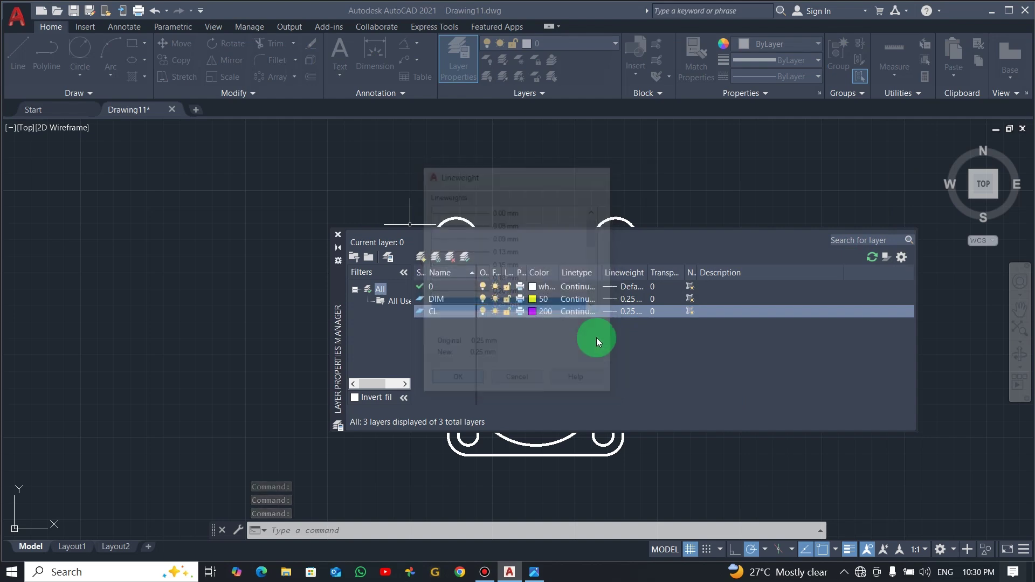
# - Load the CENTER2 linetype and assign it to the CL layer
pyautogui.click(580, 314)
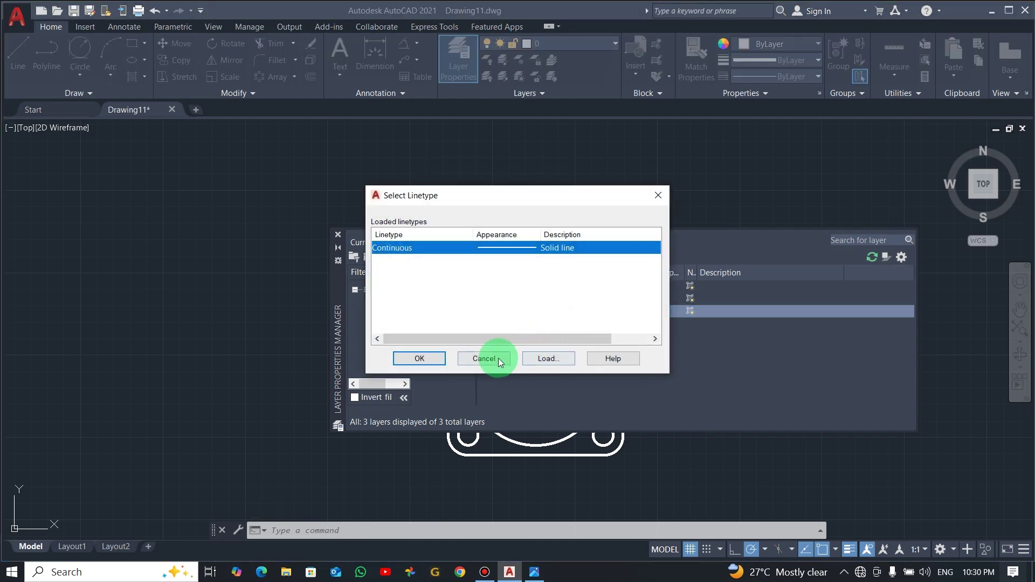
pyautogui.click(538, 359)
pyautogui.scroll(-5, 485, 300)
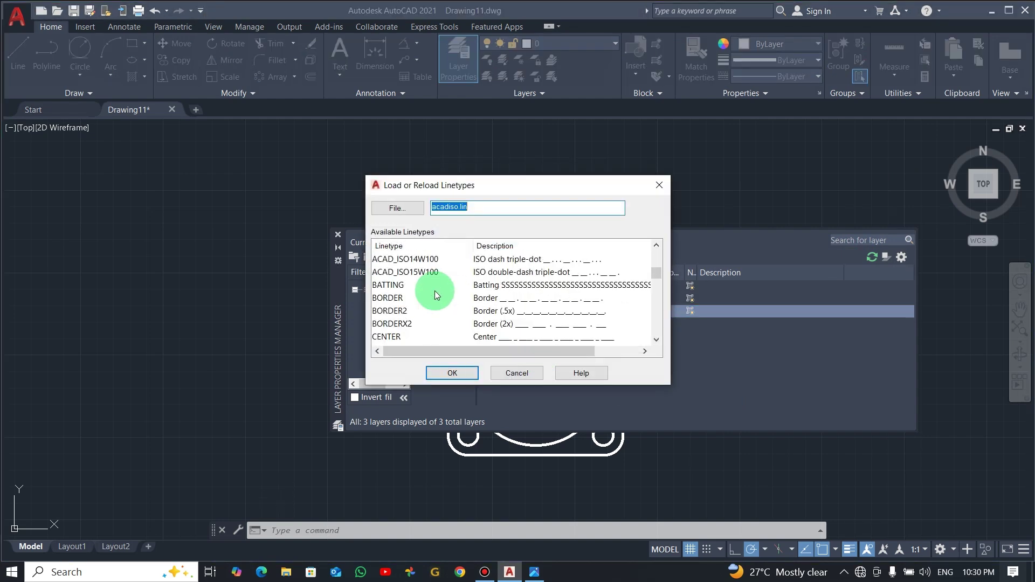
pyautogui.scroll(-2, 431, 300)
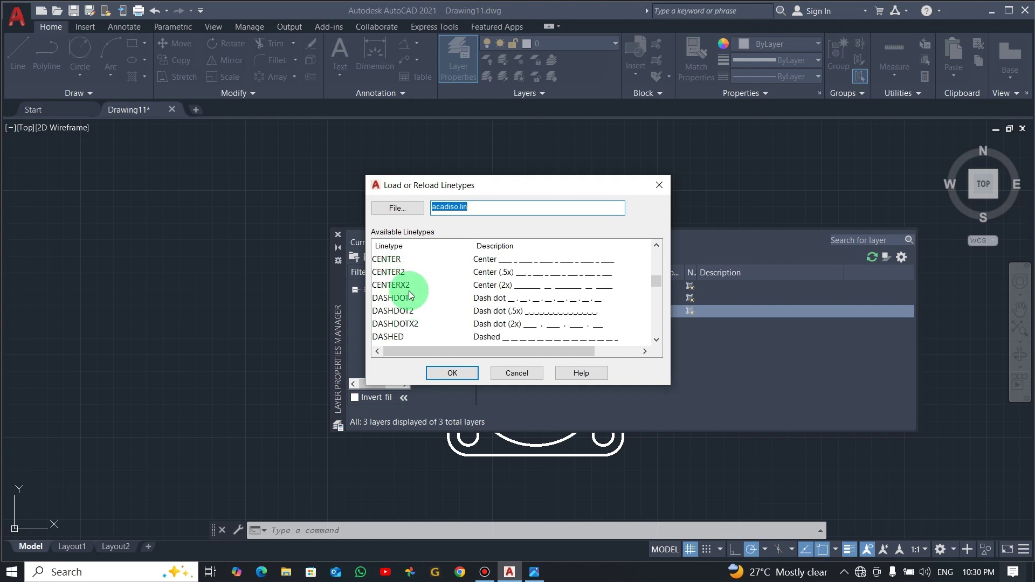
pyautogui.scroll(2, 412, 288)
pyautogui.click(476, 312)
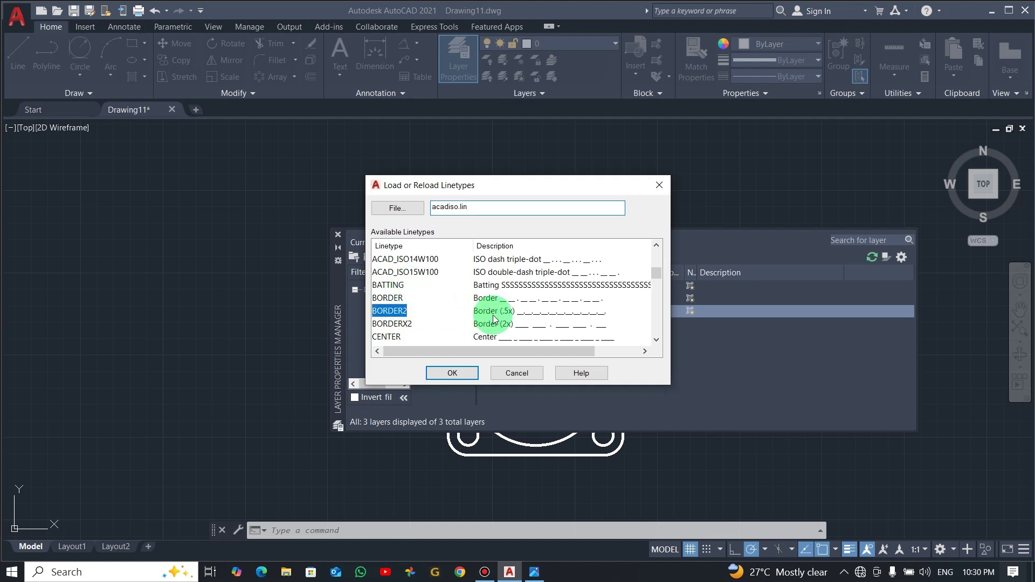
pyautogui.scroll(-2, 475, 322)
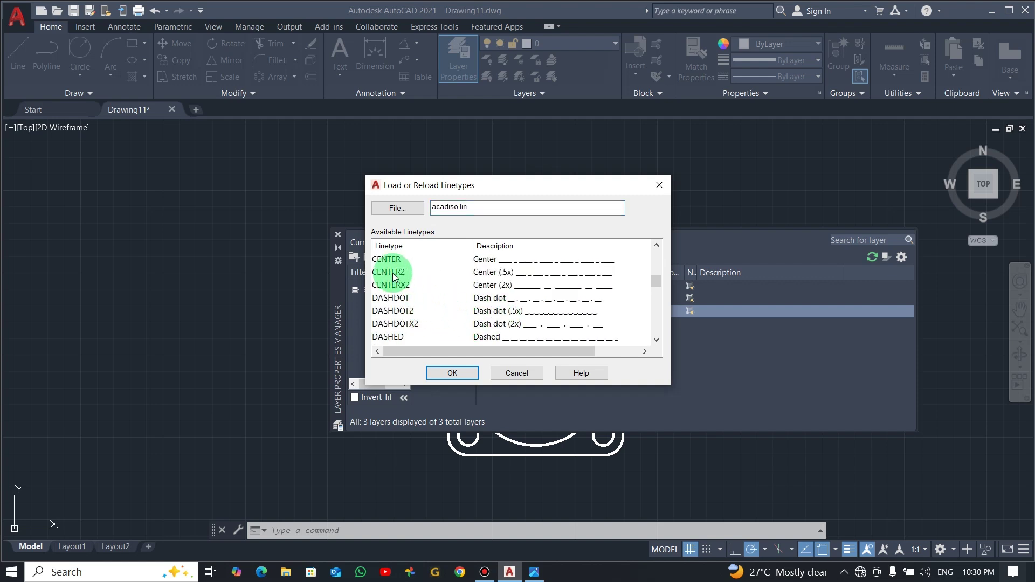
pyautogui.click(453, 372)
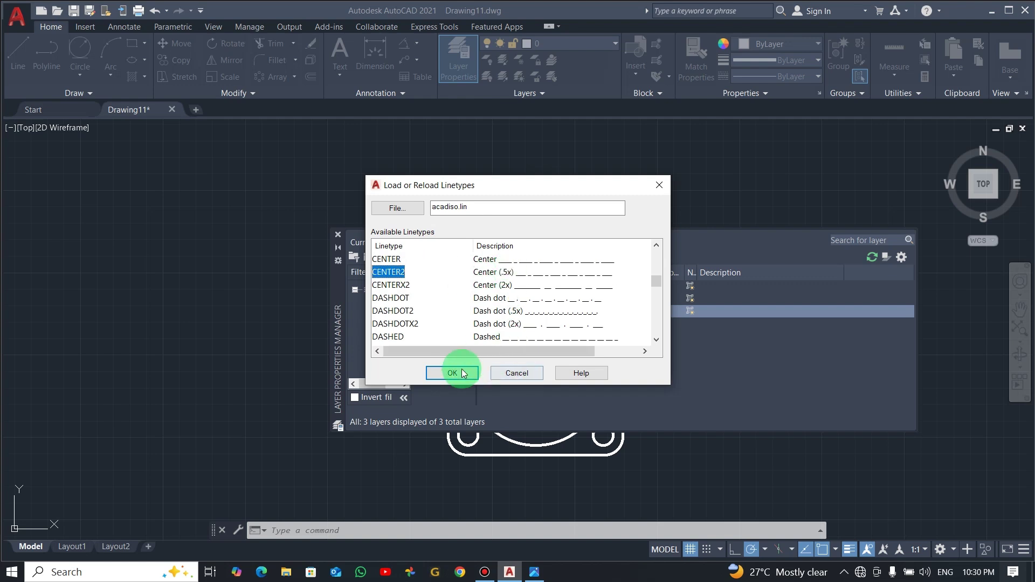
pyautogui.click(535, 262)
pyautogui.click(537, 250)
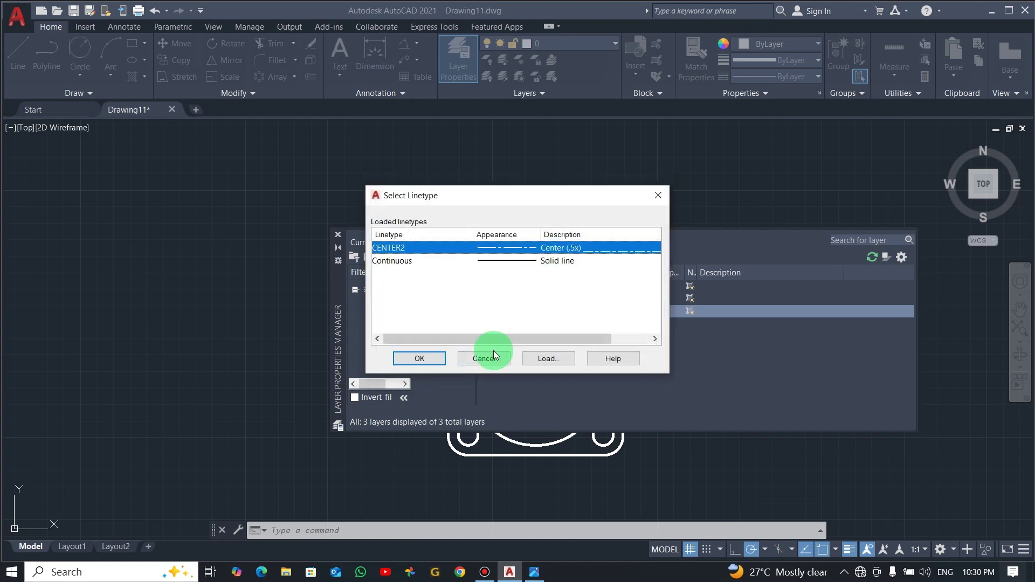
pyautogui.click(419, 359)
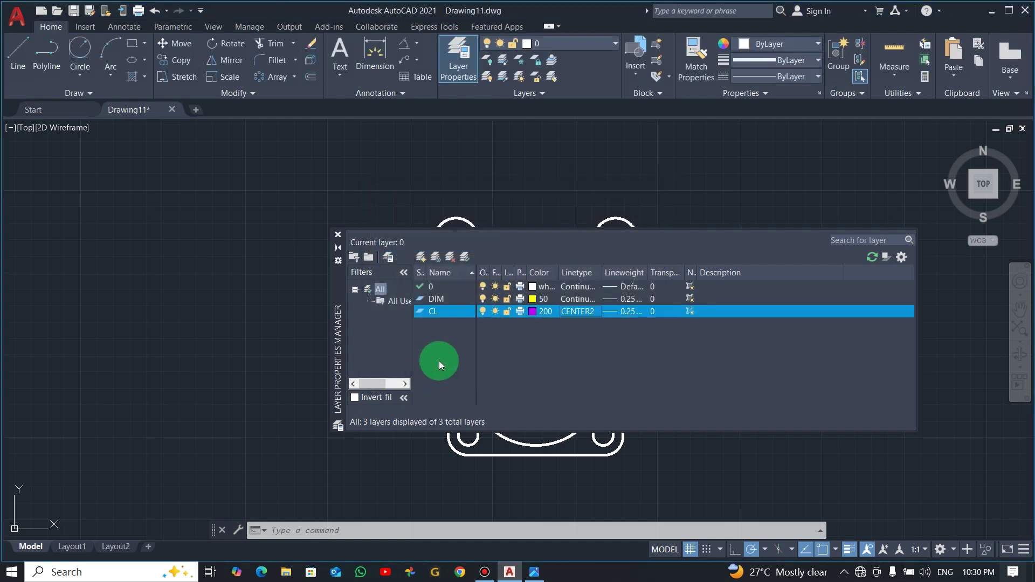
# - Close the layer manager and check the reference drawing image
pyautogui.click(332, 260)
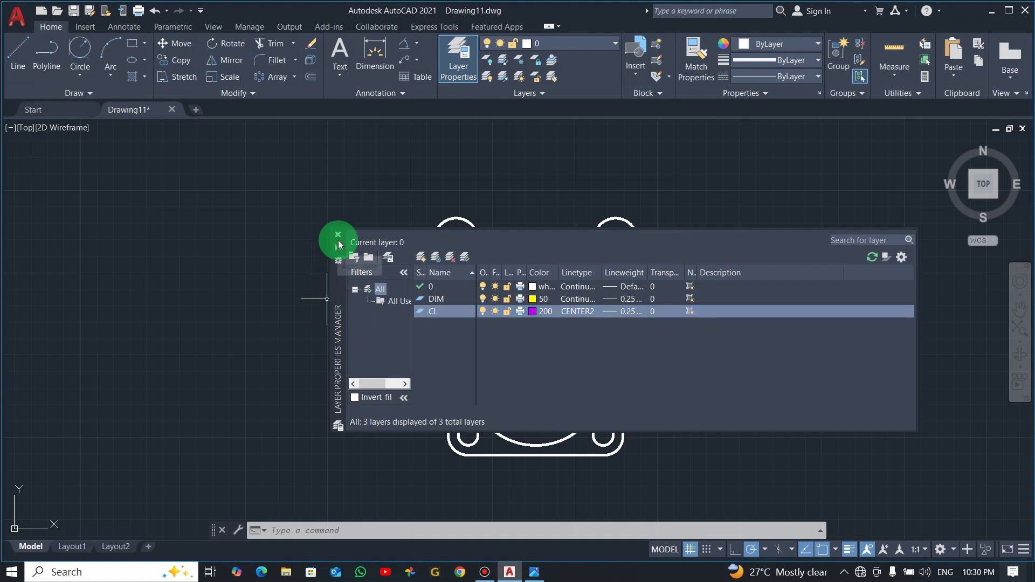
pyautogui.click(338, 235)
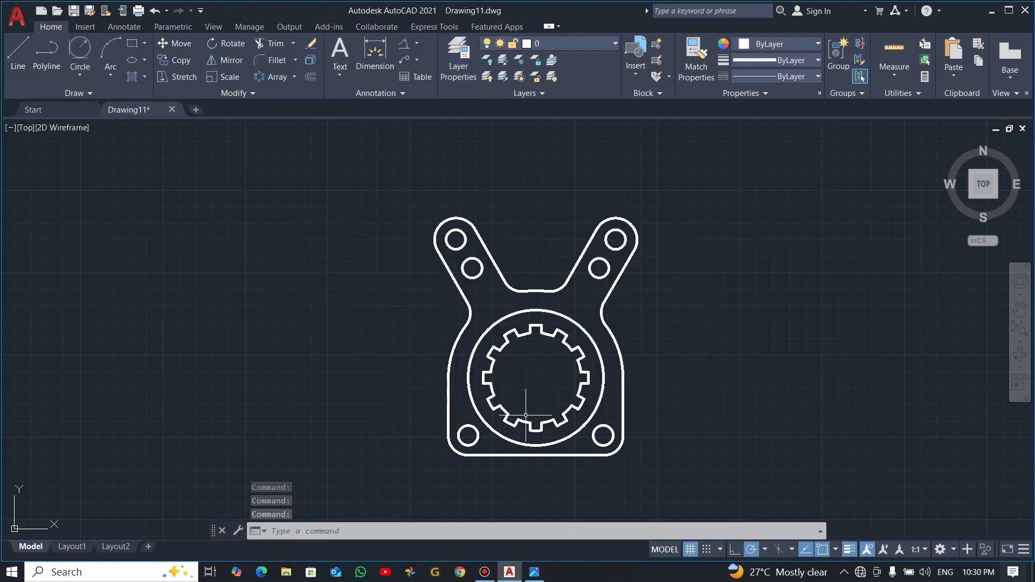
pyautogui.hotkey('alt', 'Tab')
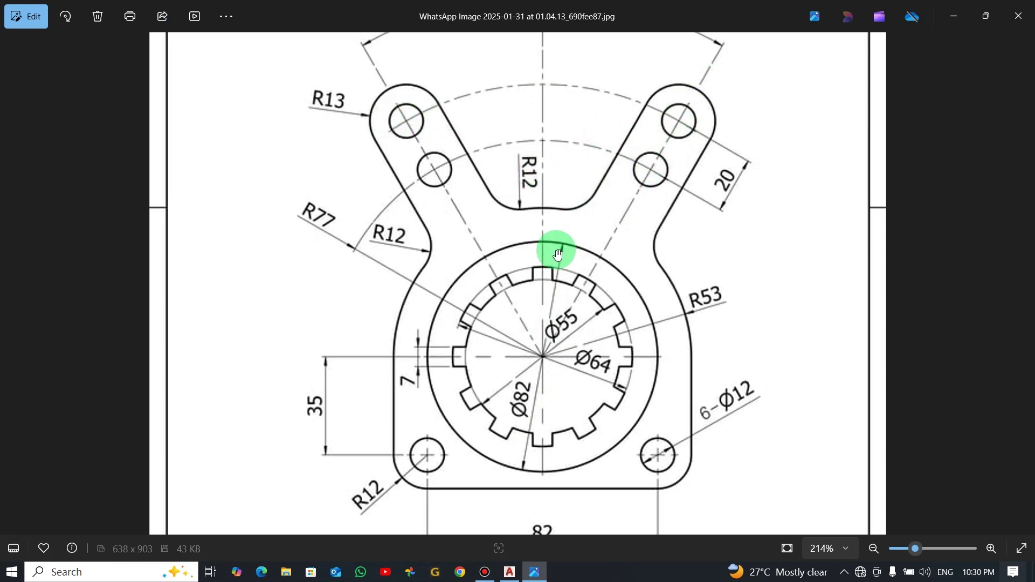
pyautogui.hotkey('alt', 'Tab')
# - Make CL the current layer and draw a vertical centerline up from the bore centre
pyautogui.click(615, 43)
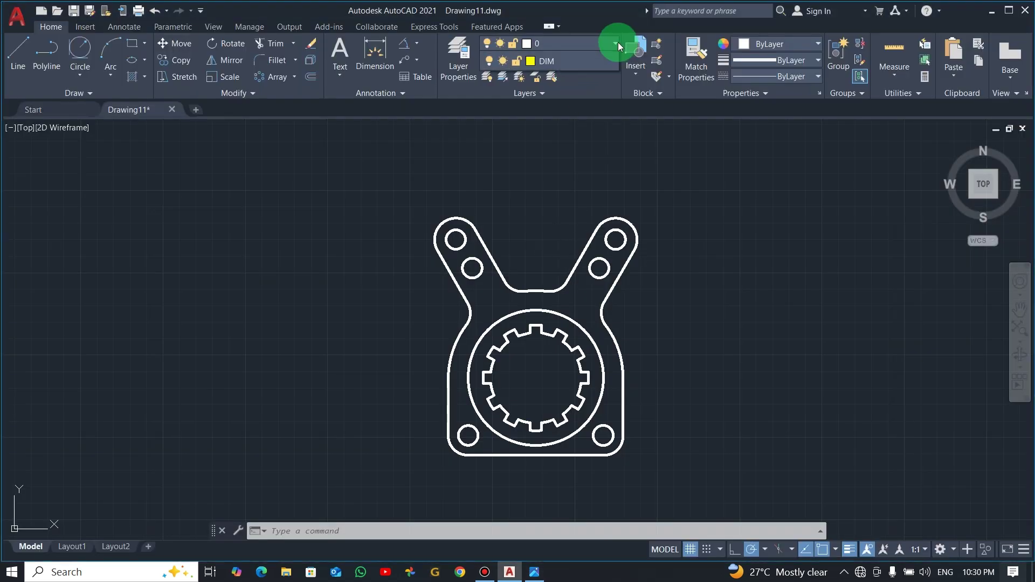
pyautogui.click(564, 89)
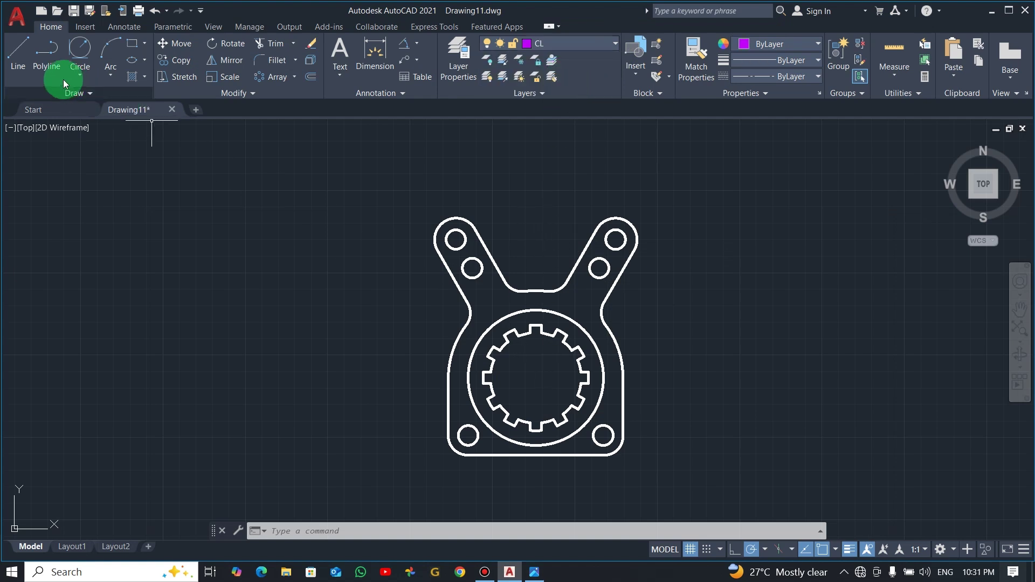
pyautogui.click(19, 54)
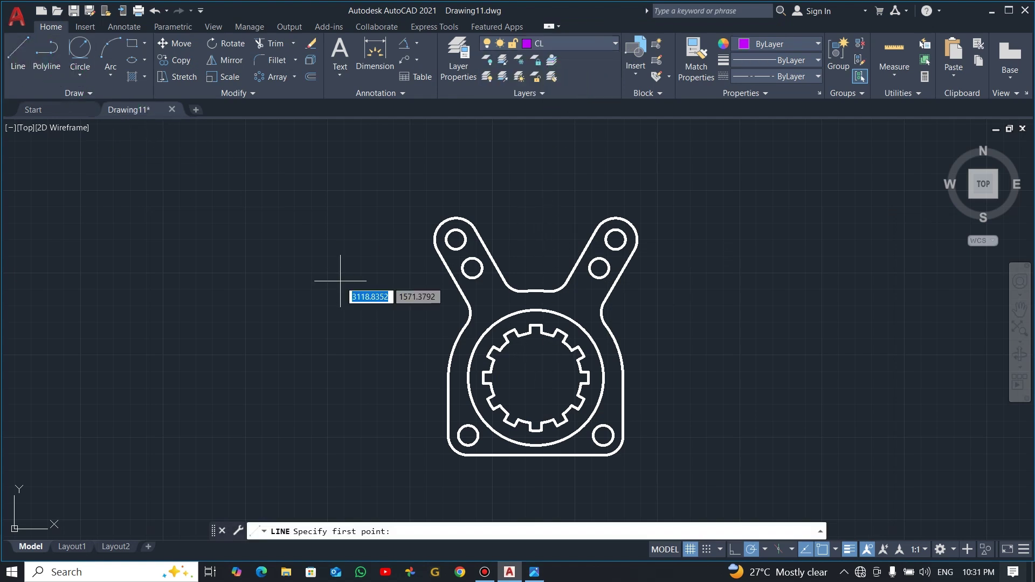
pyautogui.click(535, 379)
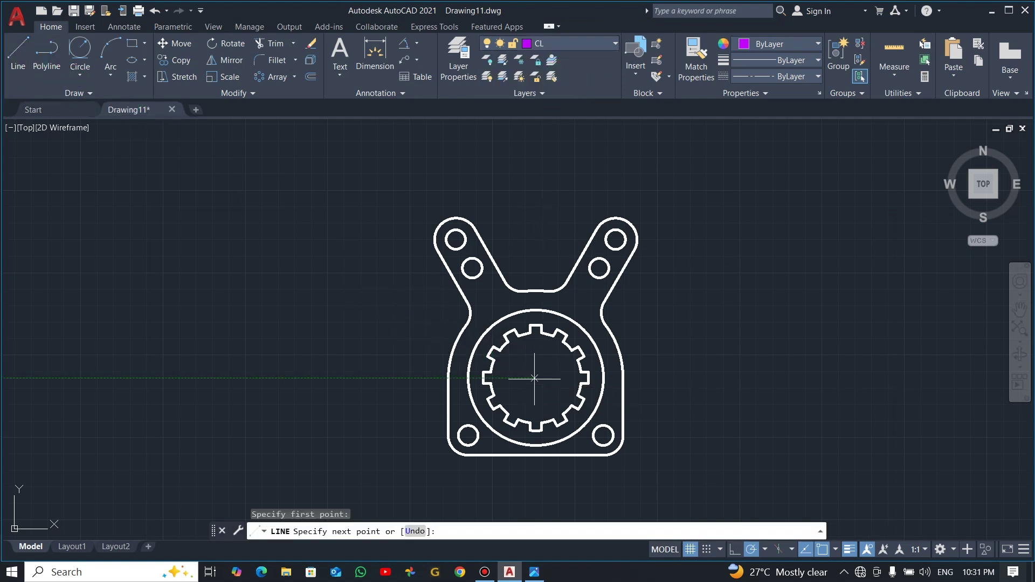
pyautogui.click(536, 178)
pyautogui.press('Escape')
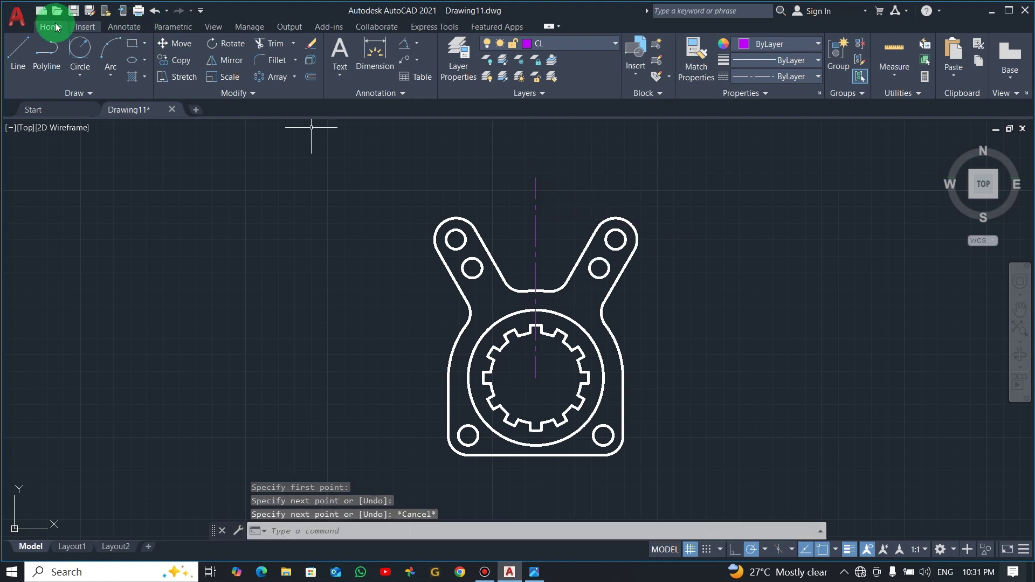
# - Draw centerlines from the bore centre to the upper-left and upper-right hole centres
pyautogui.click(18, 47)
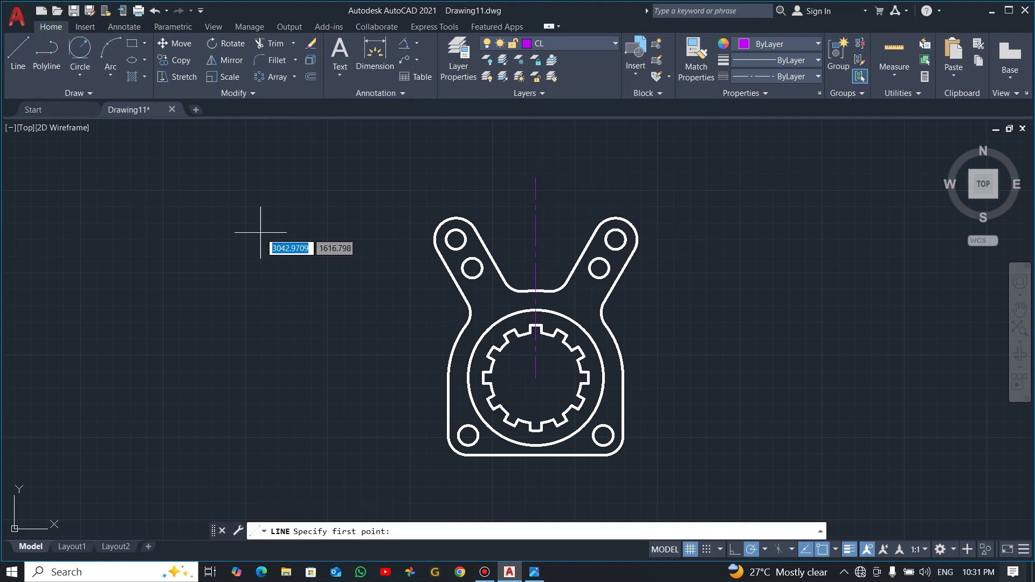
pyautogui.click(536, 379)
pyautogui.click(457, 239)
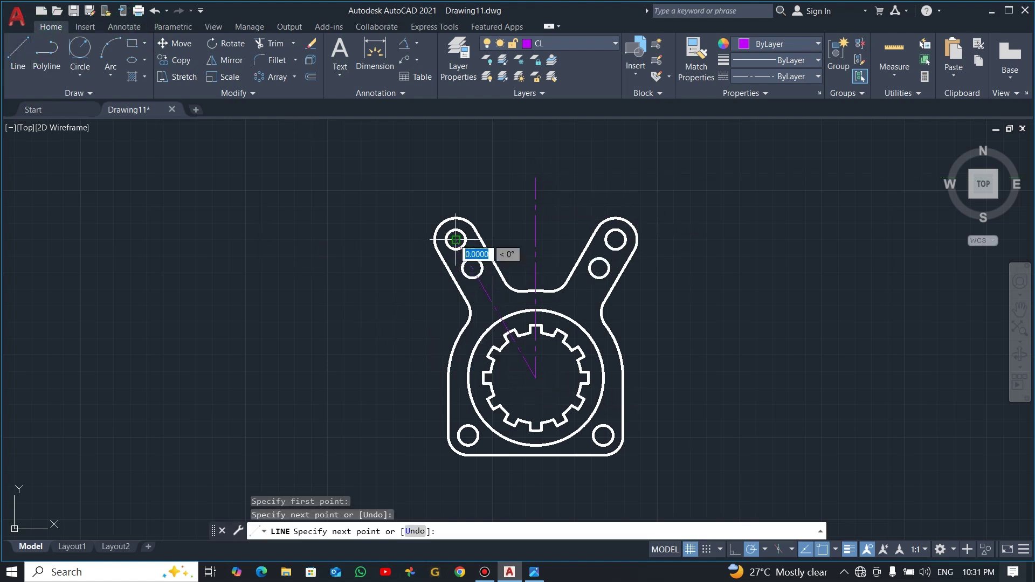
pyautogui.press('Escape')
pyautogui.click(16, 47)
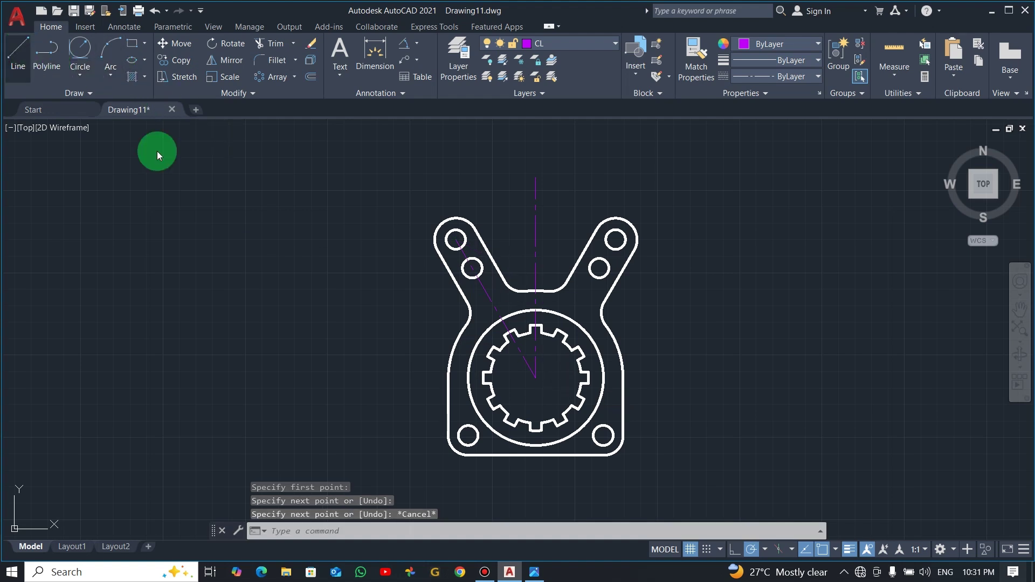
pyautogui.click(536, 379)
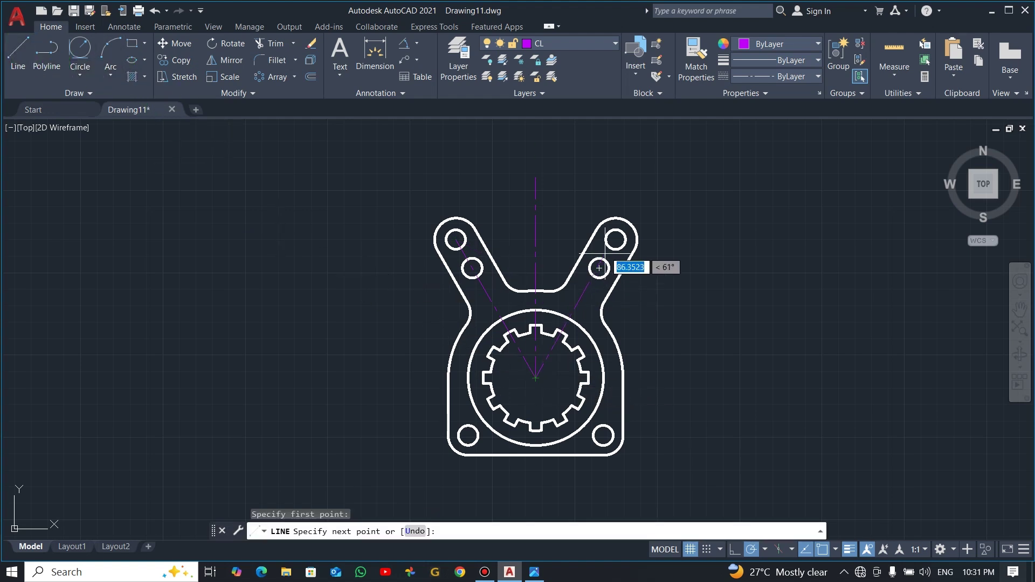
pyautogui.click(615, 239)
pyautogui.hotkey('alt', 'Tab')
pyautogui.hotkey('alt', 'Tab')
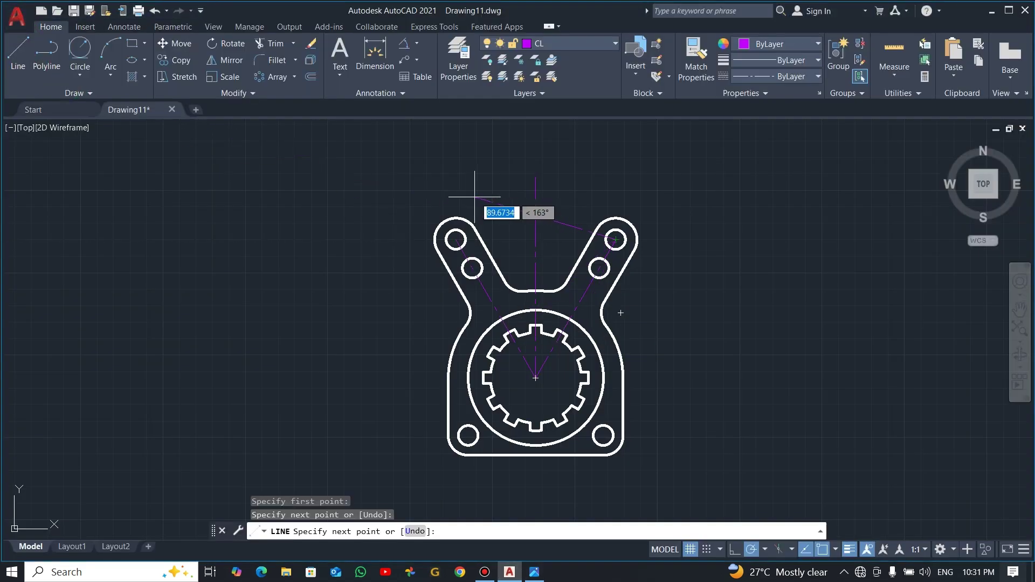
pyautogui.press('Escape')
# - Draw two circles centred on the bore through the outer and inner upper-left hole centres
pyautogui.click(80, 75)
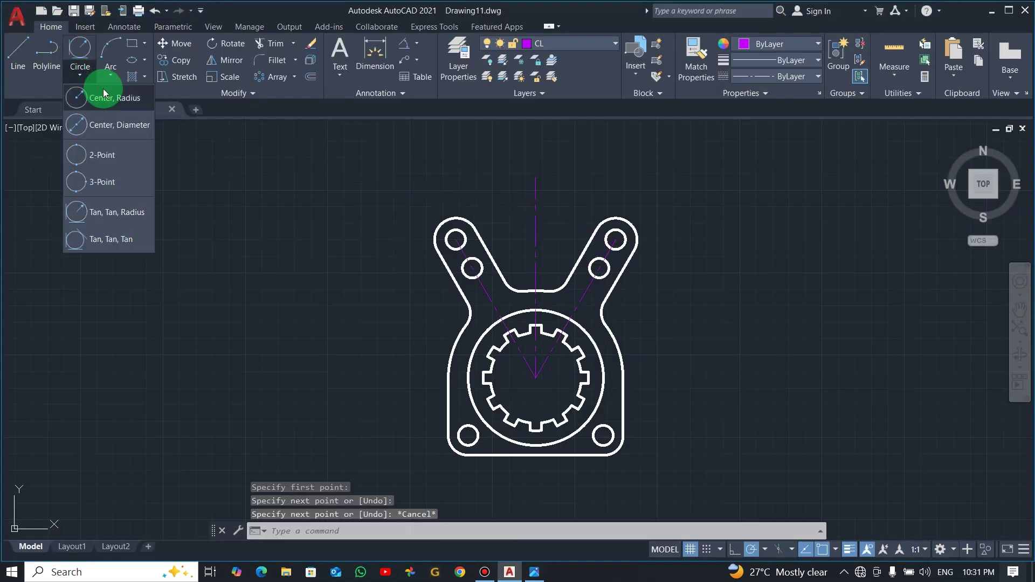
pyautogui.click(113, 102)
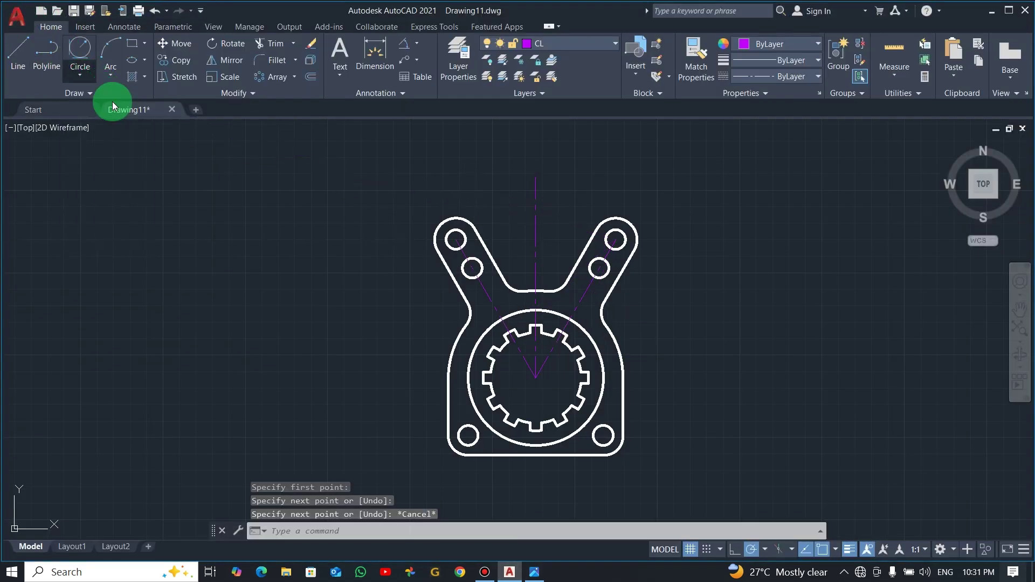
pyautogui.click(536, 378)
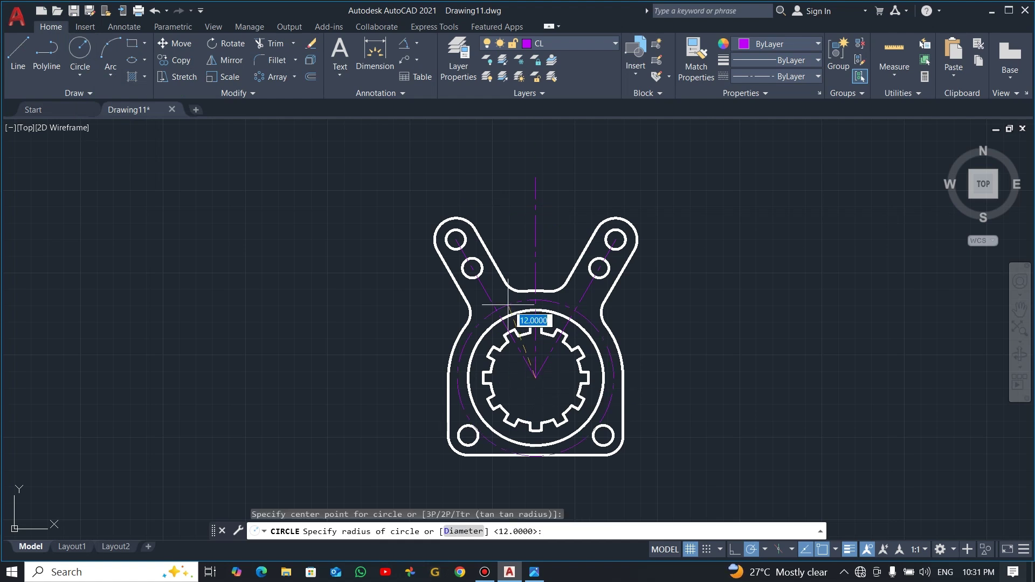
pyautogui.click(455, 239)
pyautogui.press('space')
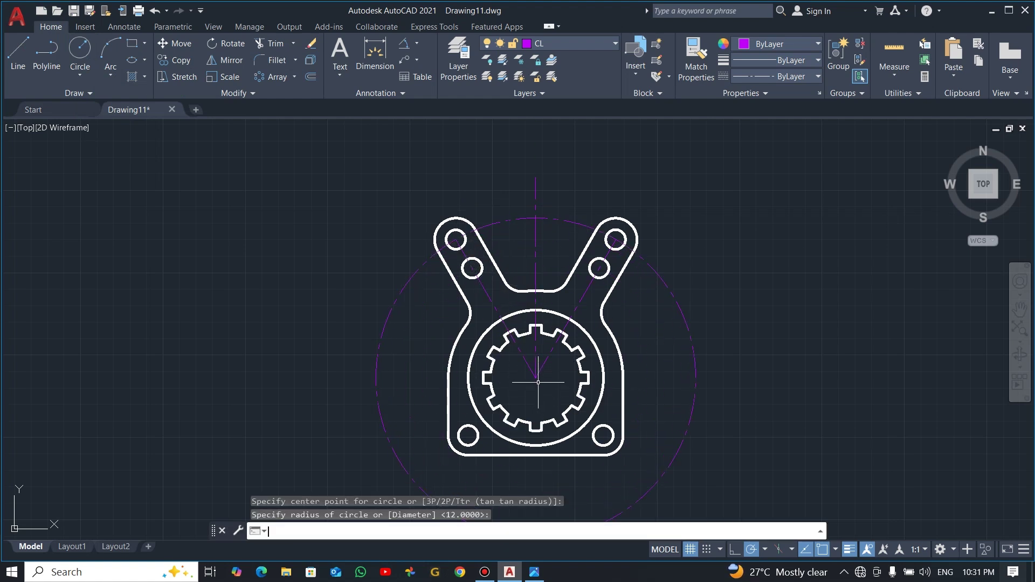
pyautogui.click(535, 384)
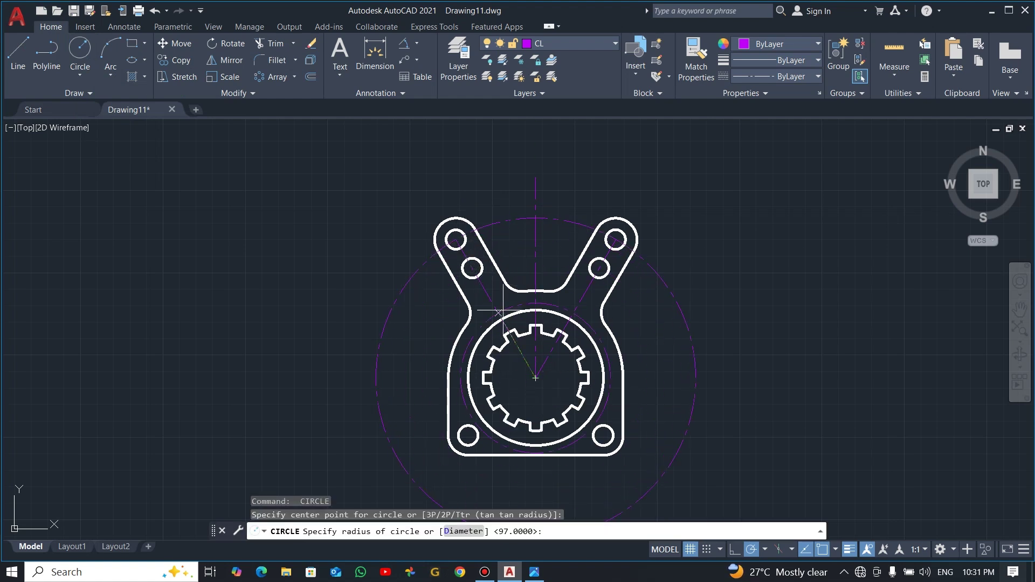
pyautogui.click(471, 268)
pyautogui.press('Escape')
# - Trim the lower portions of both circles, leaving arcs spanning between the lugs
pyautogui.write('tr')
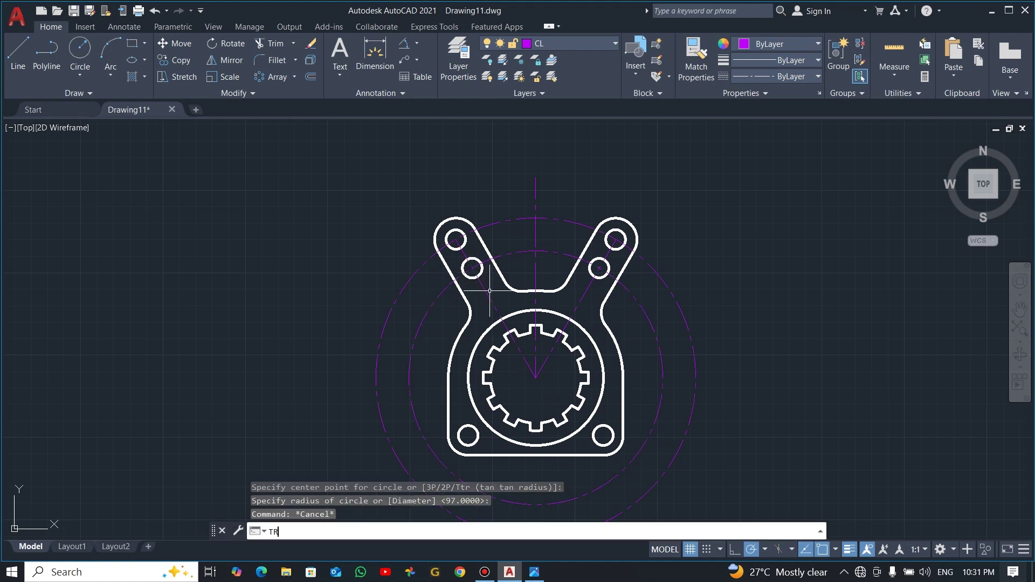
pyautogui.press('Return')
pyautogui.click(354, 261)
pyautogui.click(416, 327)
pyautogui.press('Return')
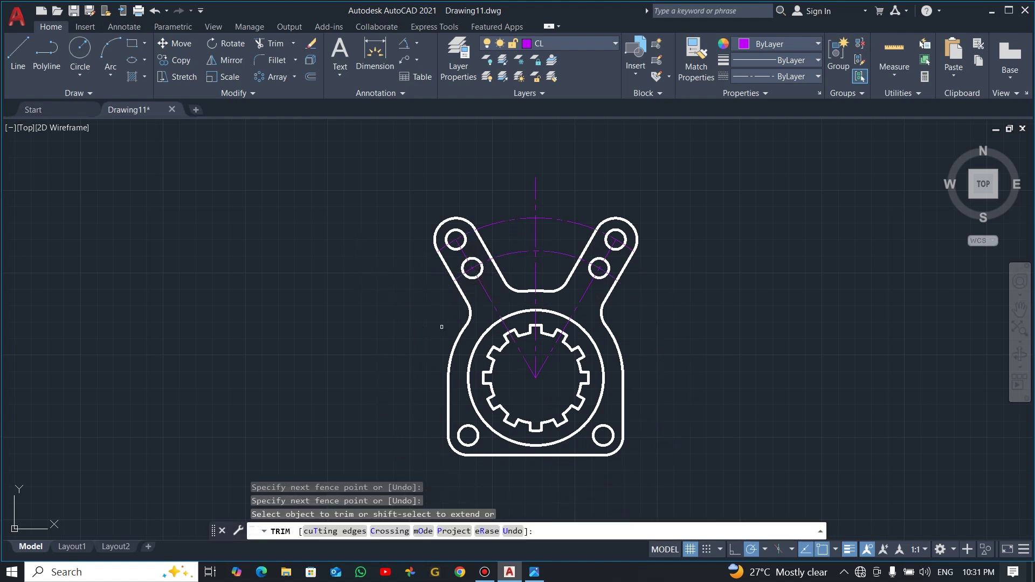
pyautogui.scroll(4, 450, 277)
pyautogui.press('Escape')
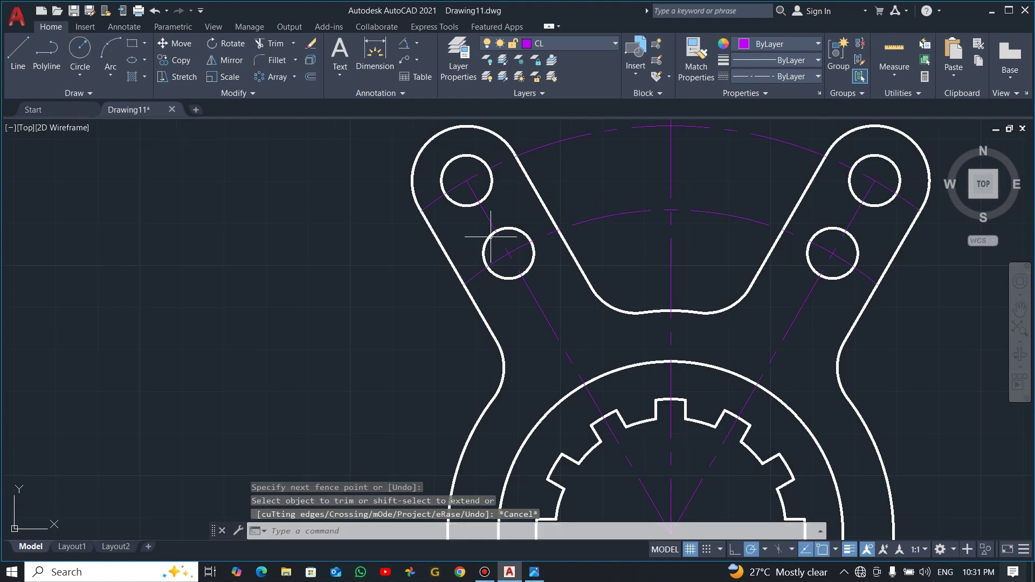
pyautogui.click(488, 221)
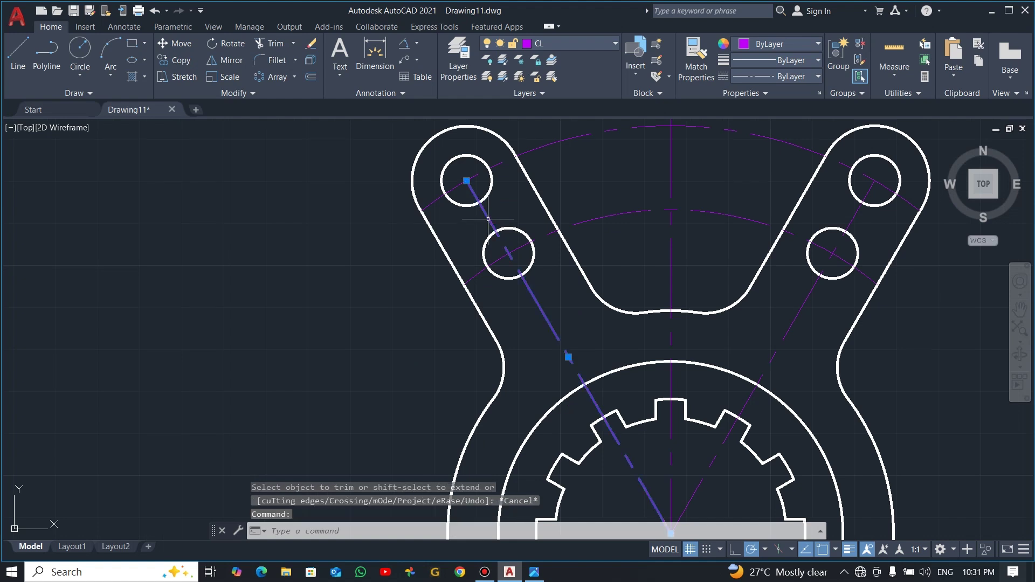
pyautogui.click(466, 180)
pyautogui.press('Escape')
pyautogui.press('Escape')
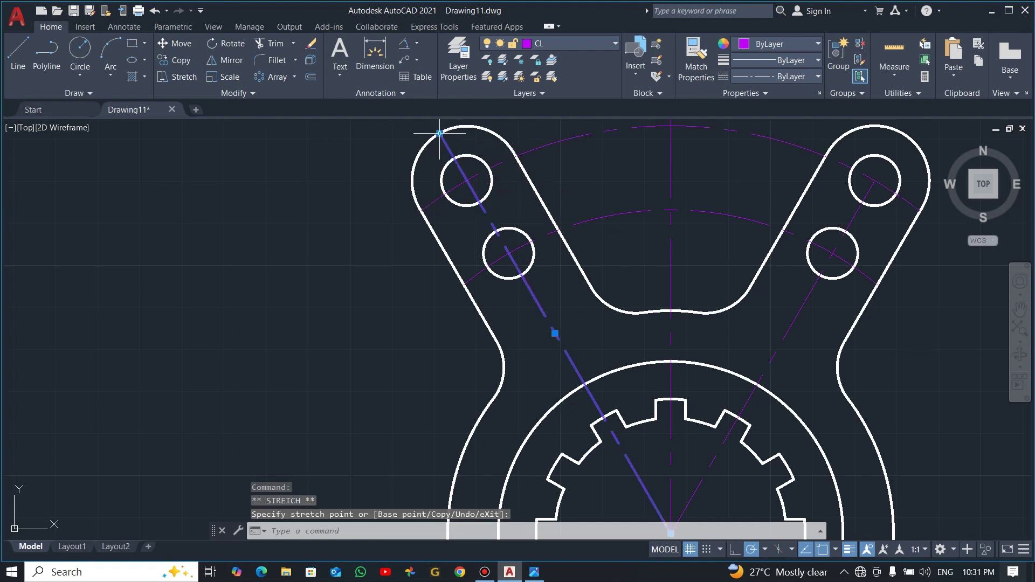
pyautogui.click(873, 181)
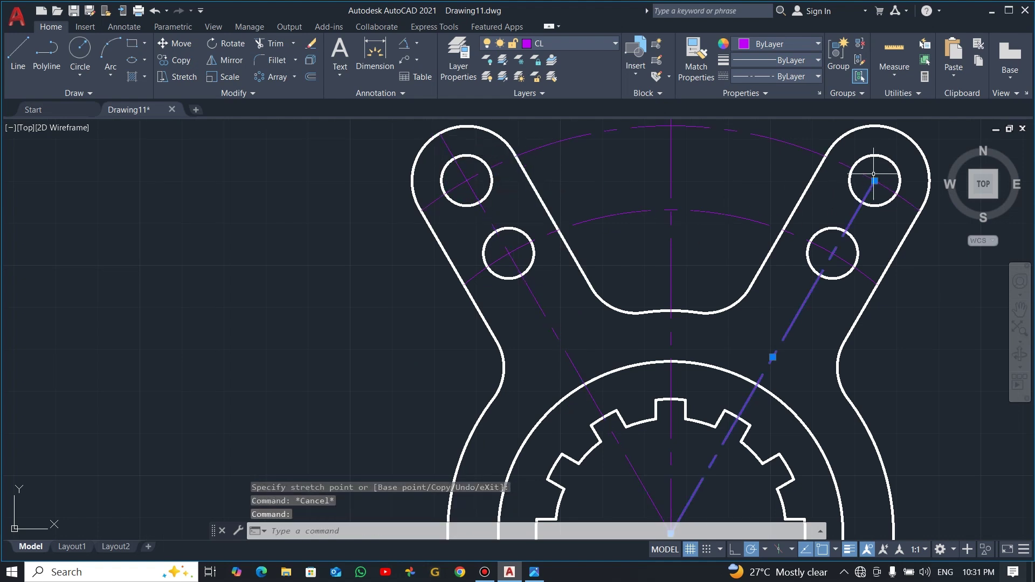
pyautogui.click(875, 180)
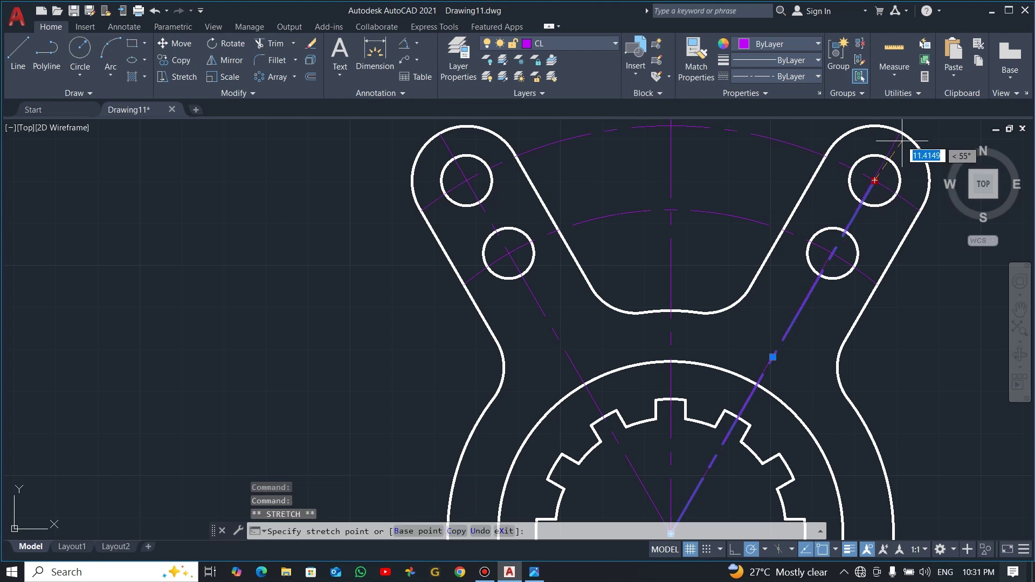
pyautogui.press('Escape')
pyautogui.scroll(-3, 825, 248)
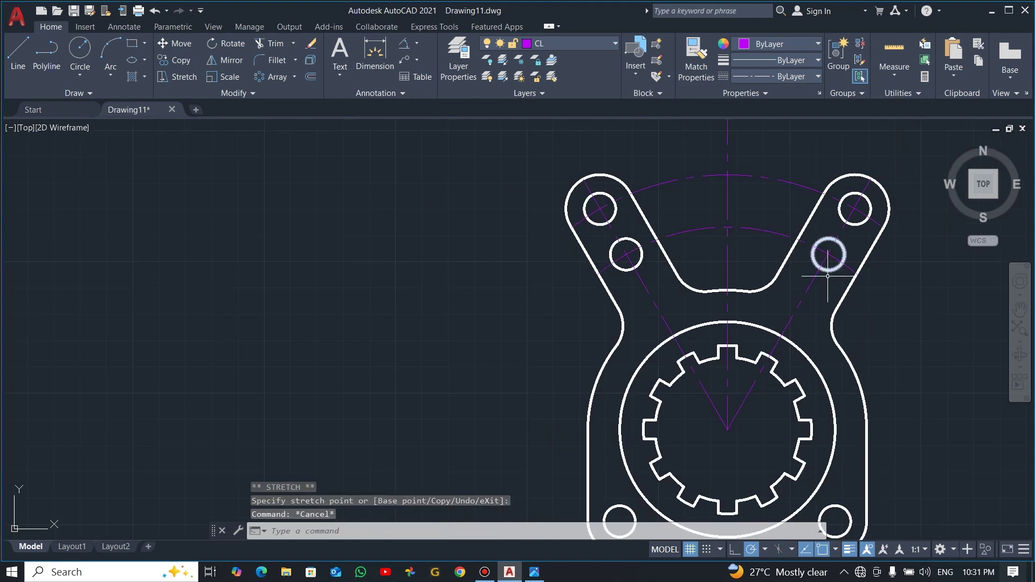
pyautogui.hotkey('alt', 'Tab')
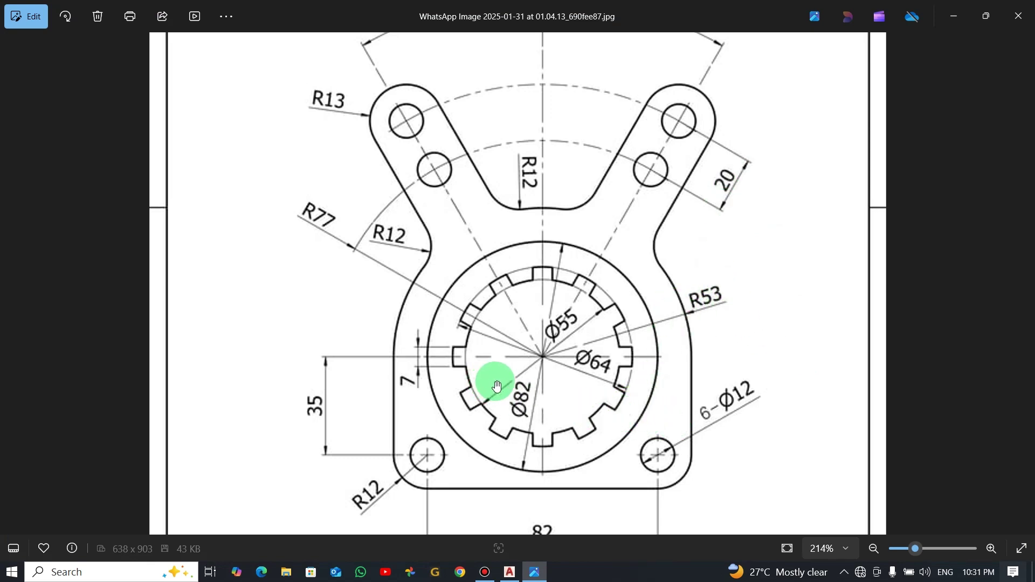
pyautogui.hotkey('alt', 'Tab')
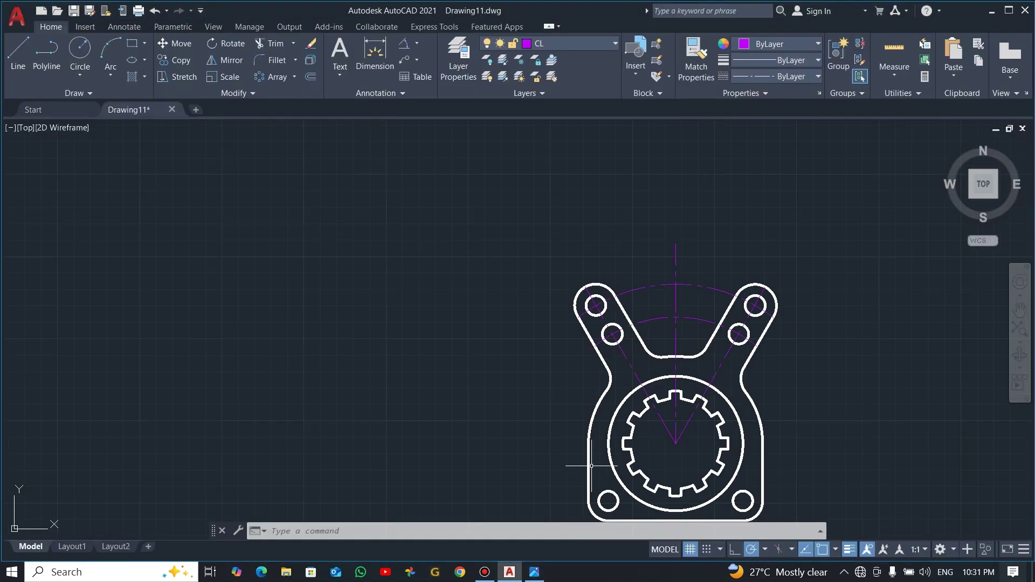
# - Use the Annotate Center Mark tool to mark the lower-right hole circle
pyautogui.moveTo(701, 453); pyautogui.dragTo(544, 323, button='middle')
pyautogui.scroll(2, 551, 380)
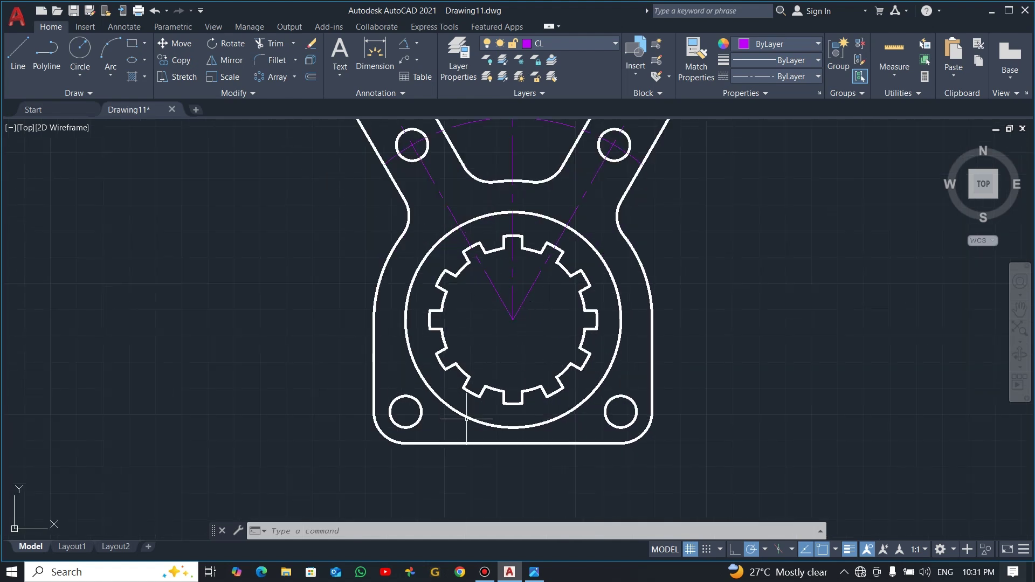
pyautogui.click(125, 27)
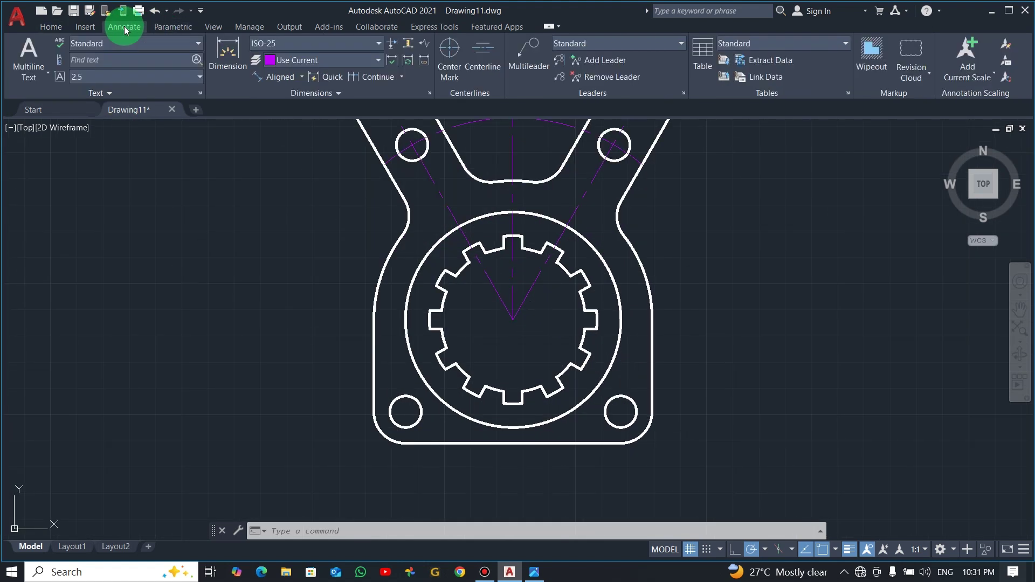
pyautogui.click(456, 52)
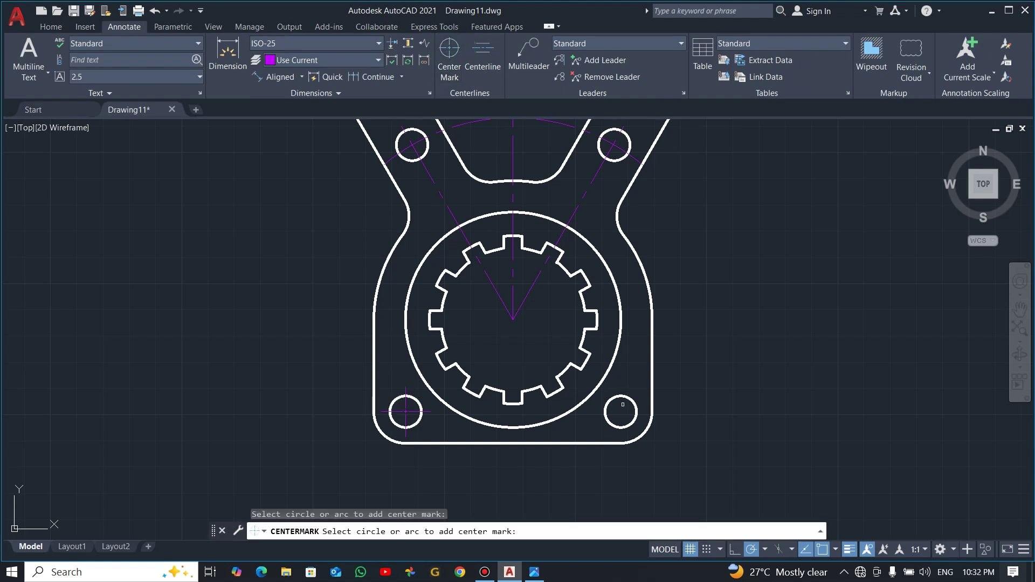
pyautogui.click(629, 400)
pyautogui.scroll(-2, 671, 316)
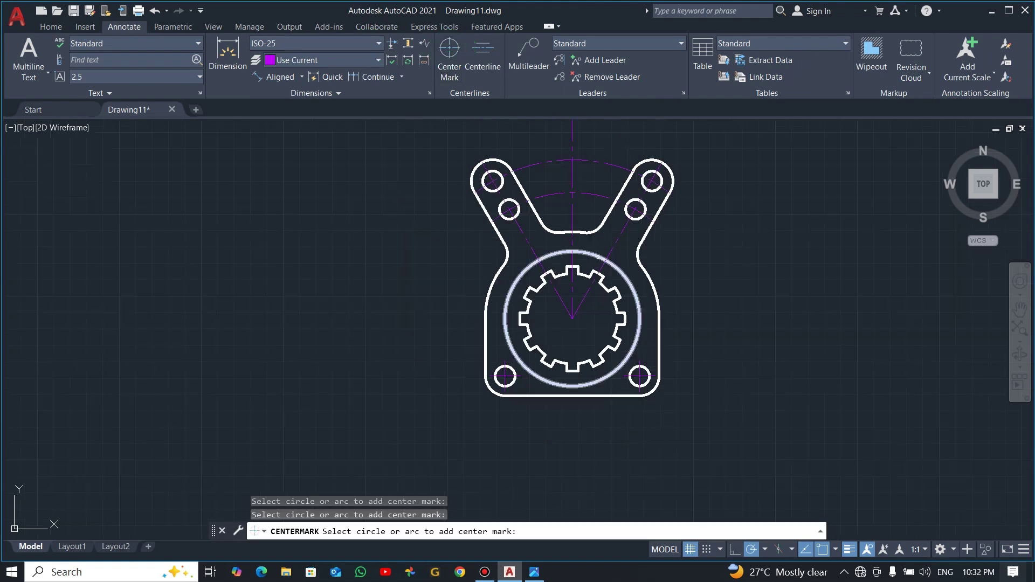
pyautogui.scroll(2, 596, 229)
pyautogui.scroll(-2, 596, 230)
pyautogui.scroll(1, 596, 229)
pyautogui.moveTo(595, 229); pyautogui.dragTo(590, 268, button='middle')
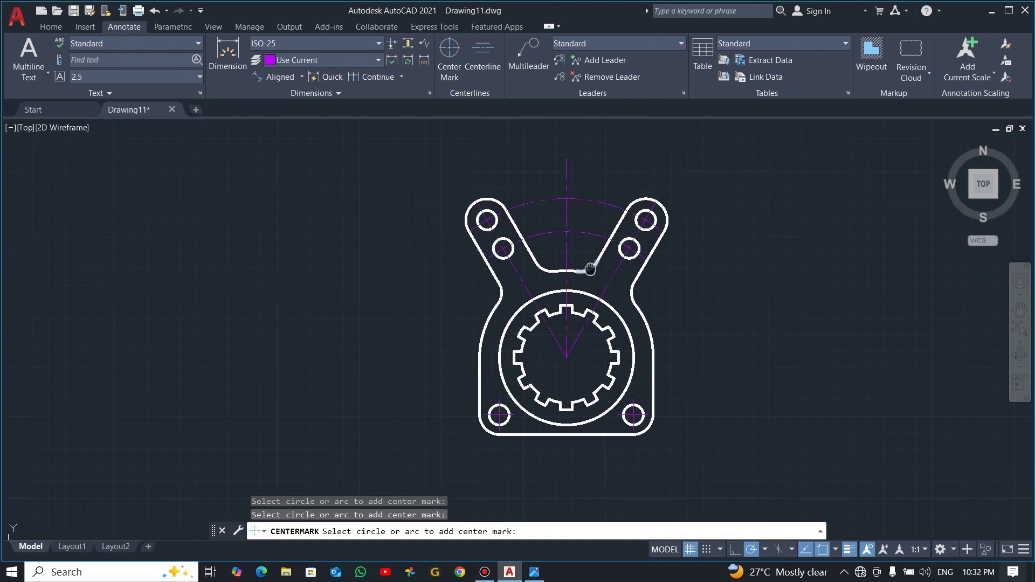